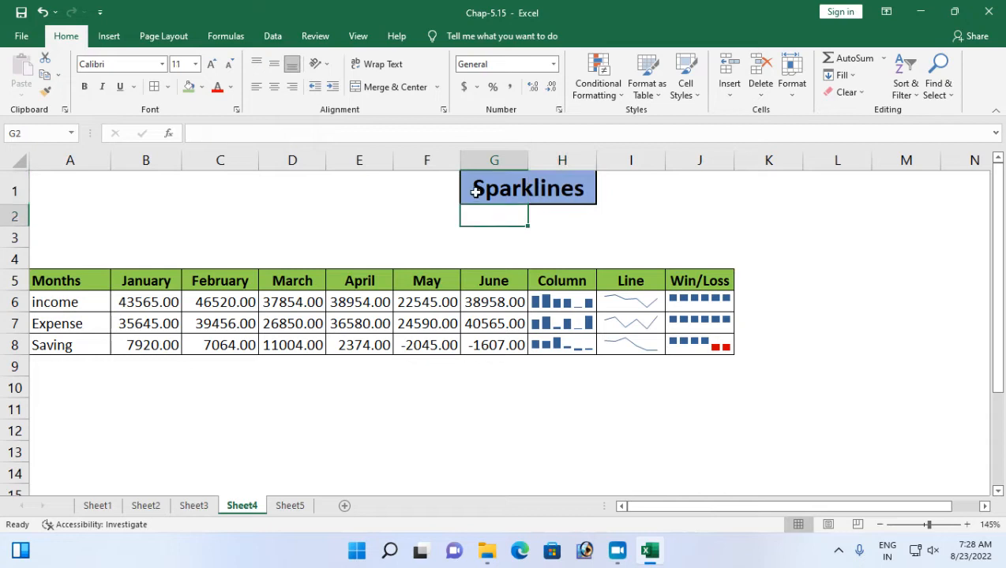
Examine the Sparklines sheet's title, month headings, income, expense and saving rows, and the existing Column, Line and Win/Loss sparklines.
drag(506, 188, 565, 189)
click(470, 234)
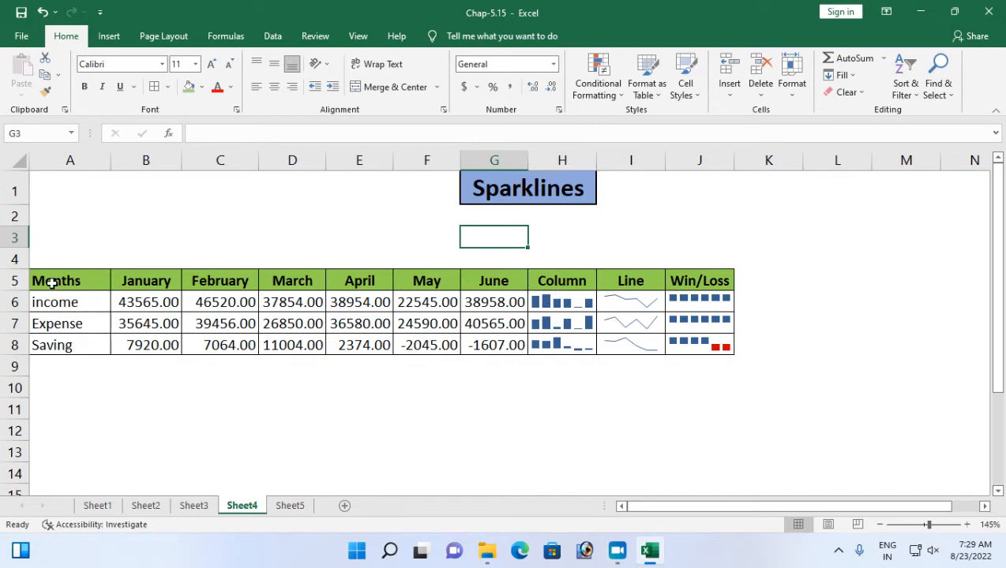
drag(74, 278, 546, 273)
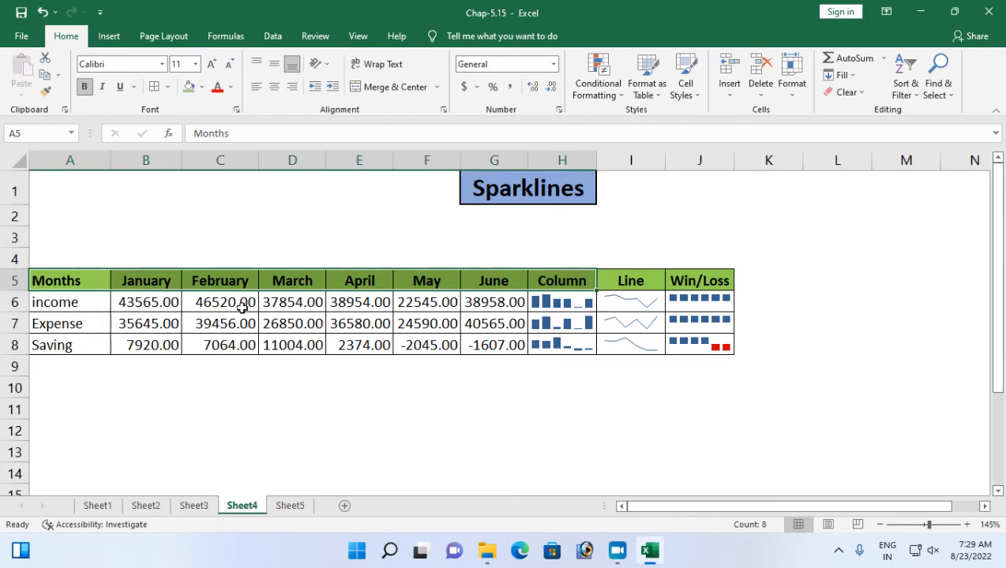
drag(126, 302, 494, 302)
drag(146, 322, 506, 323)
click(126, 346)
drag(225, 345, 502, 345)
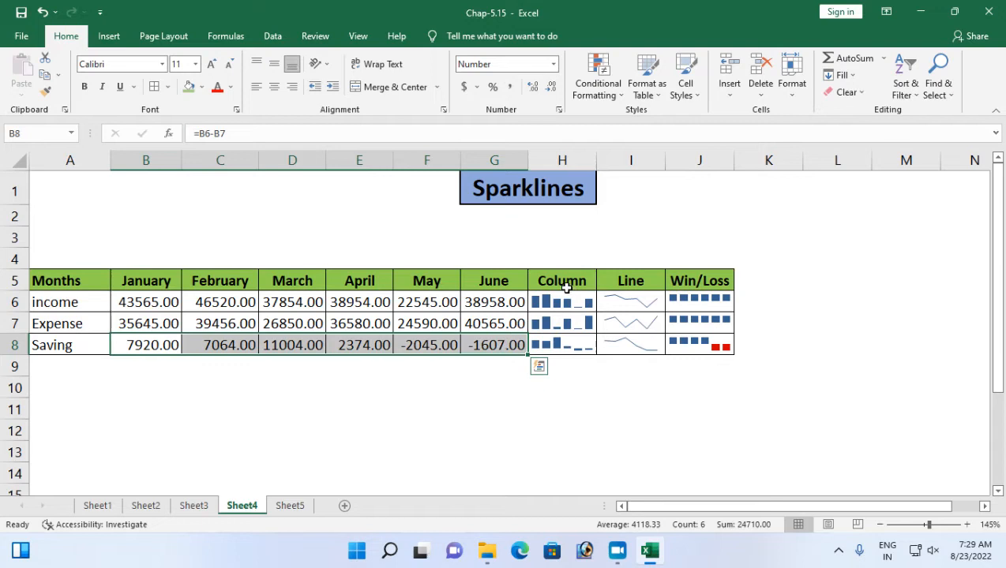
drag(560, 302, 568, 345)
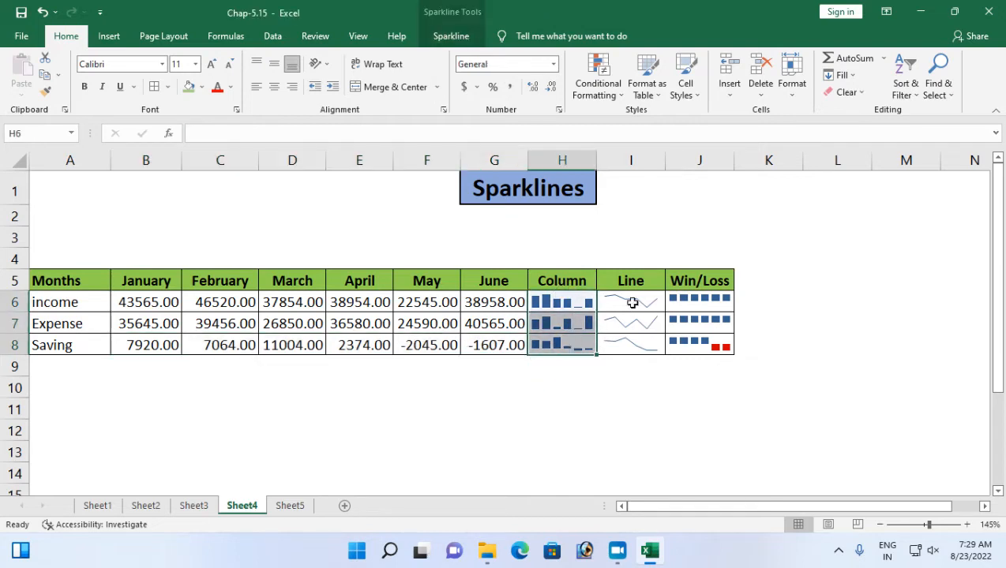
drag(632, 304, 631, 343)
drag(678, 304, 676, 344)
drag(478, 410, 479, 393)
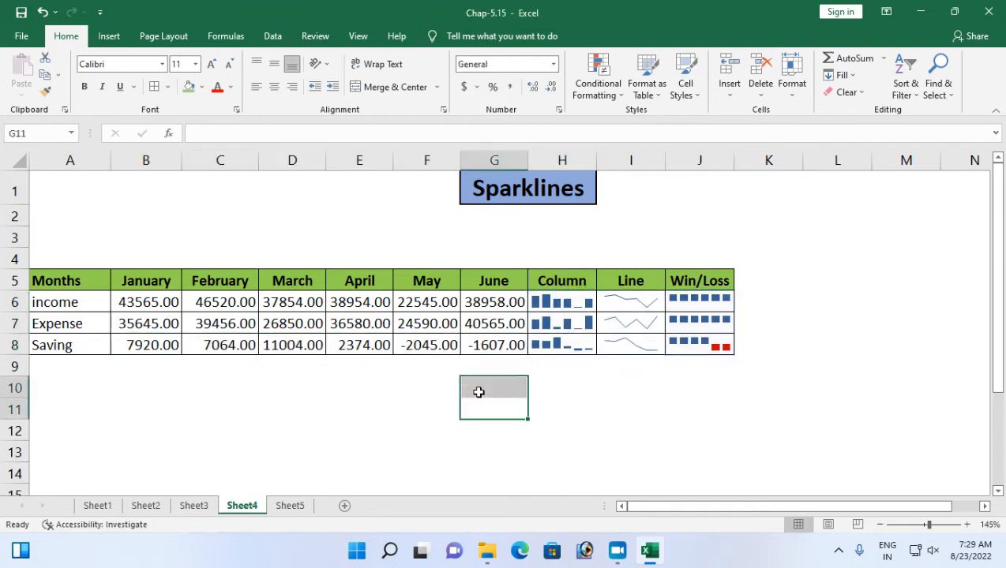
click(406, 394)
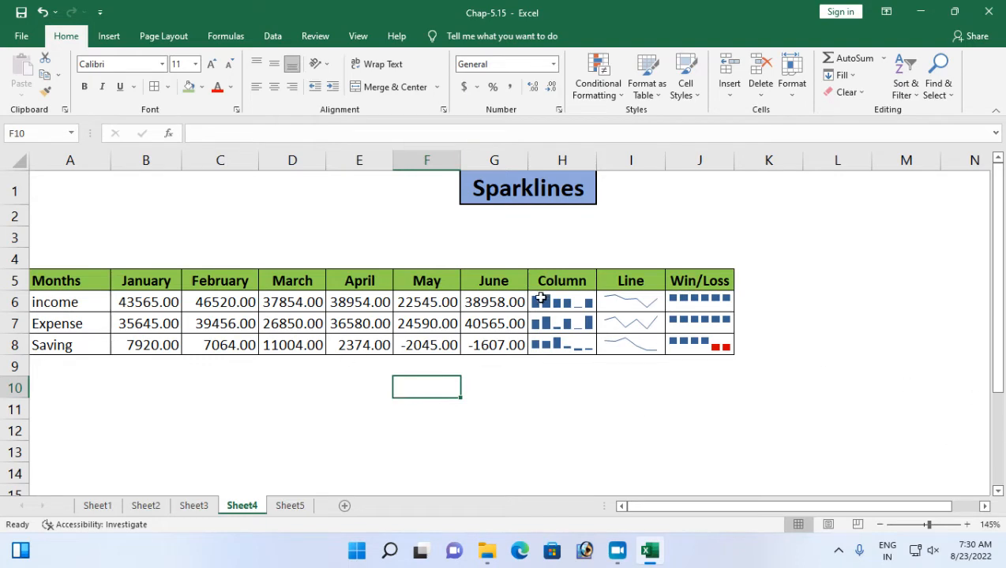
Clear the sparklines and cell borders from H6:J8 under the Column, Line and Win/Loss headings.
drag(562, 305, 707, 348)
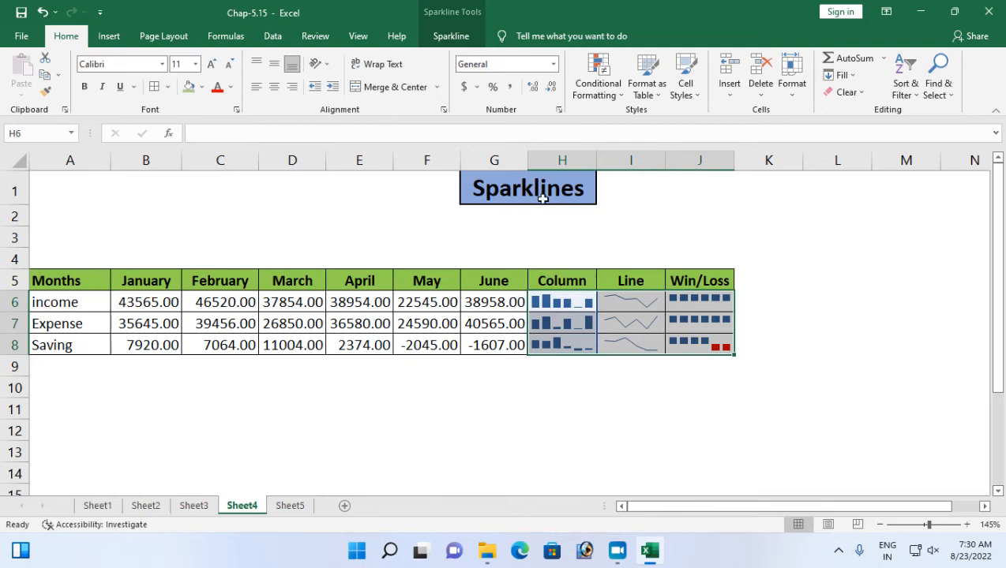
drag(566, 302, 692, 352)
click(545, 435)
drag(564, 303, 567, 348)
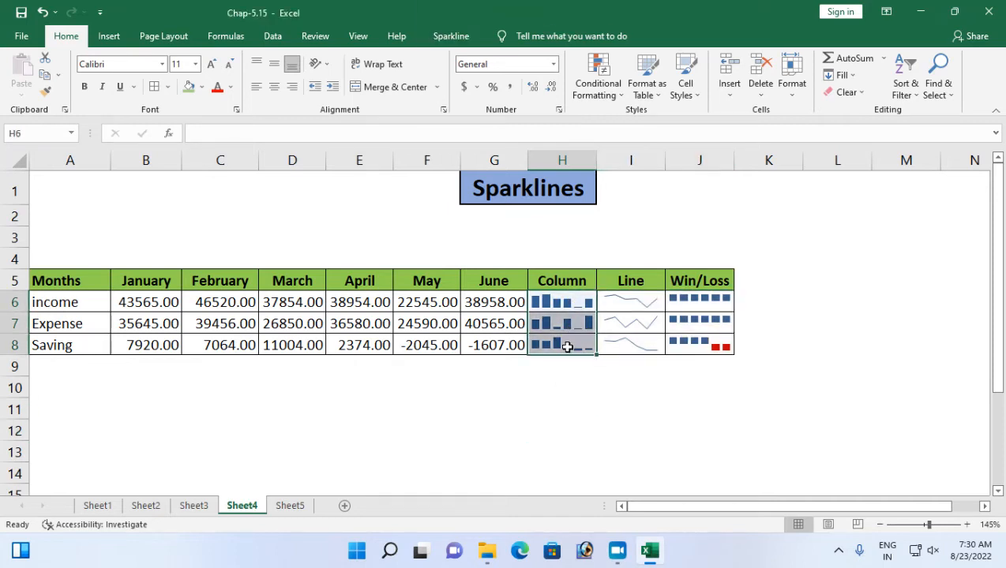
click(561, 303)
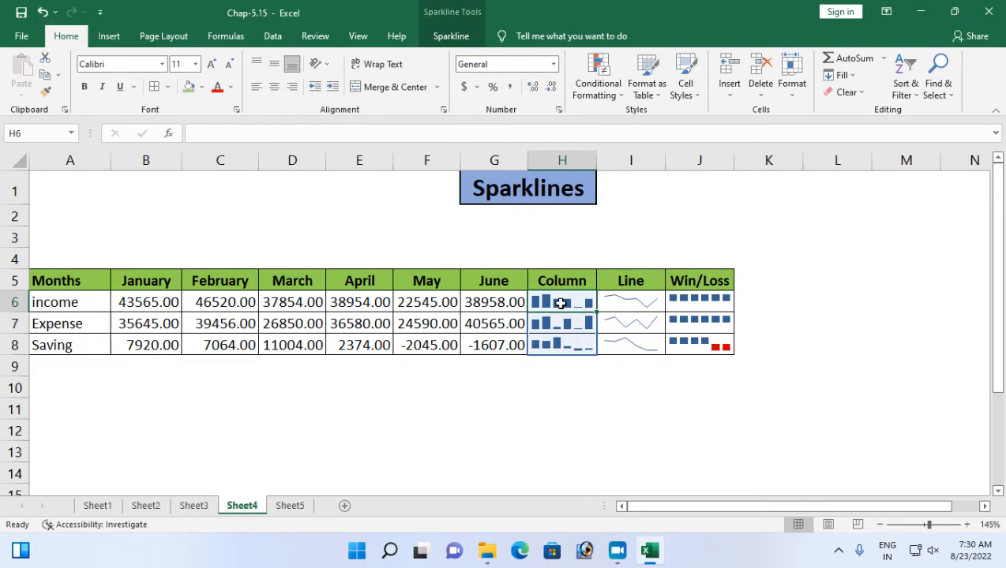
drag(571, 305, 675, 348)
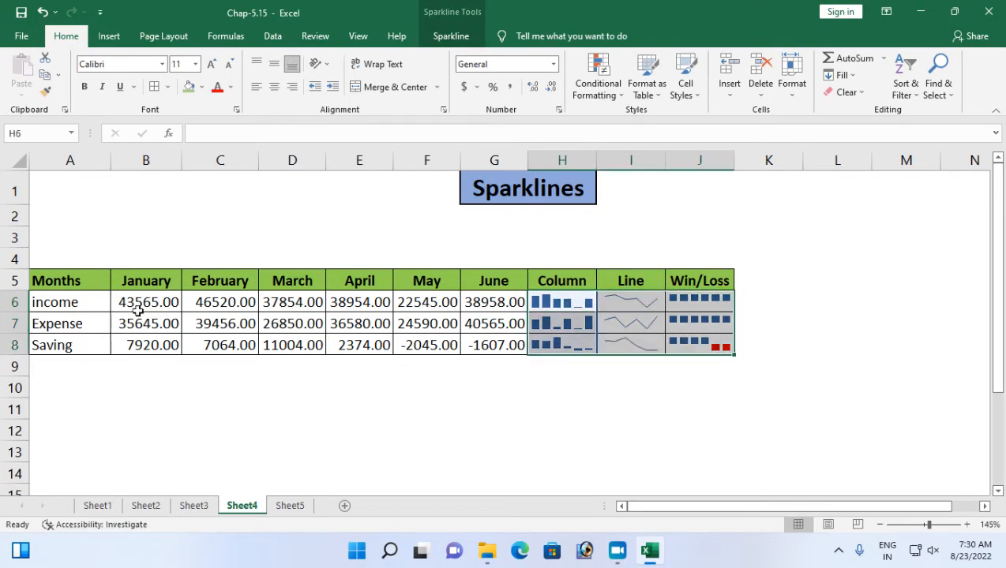
click(846, 92)
click(853, 127)
click(604, 365)
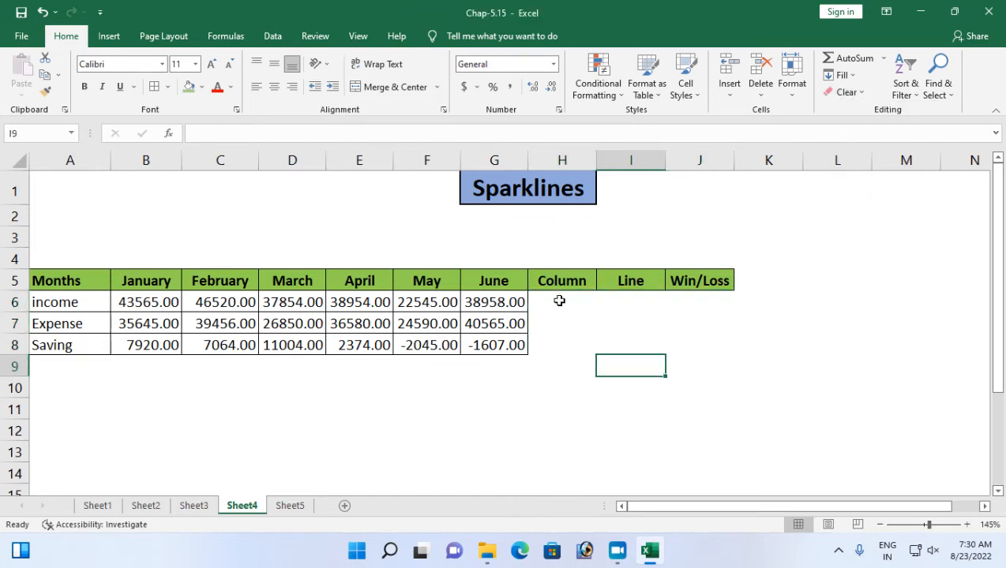
Apply all borders to the range H5:J8.
drag(545, 281, 703, 343)
click(154, 87)
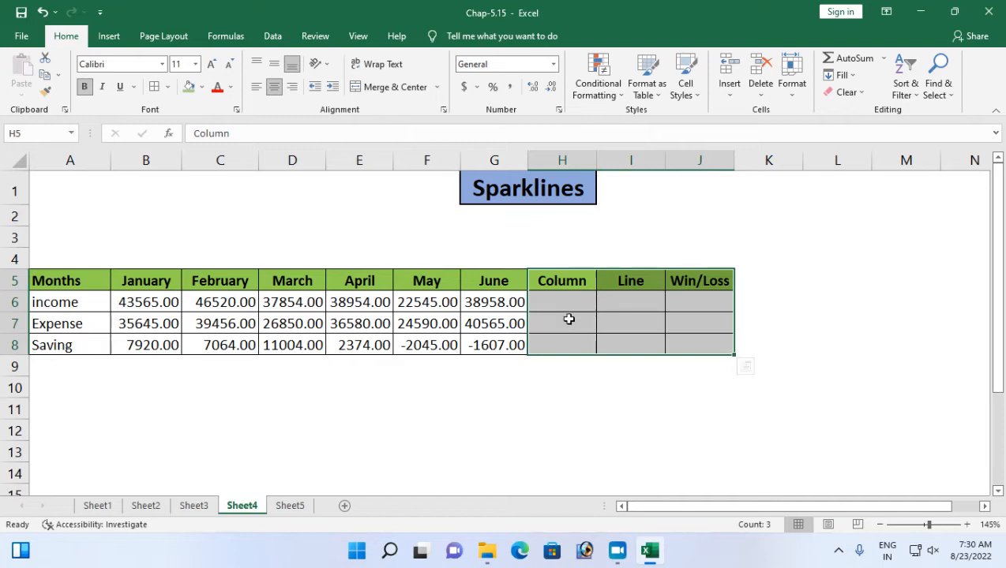
click(549, 301)
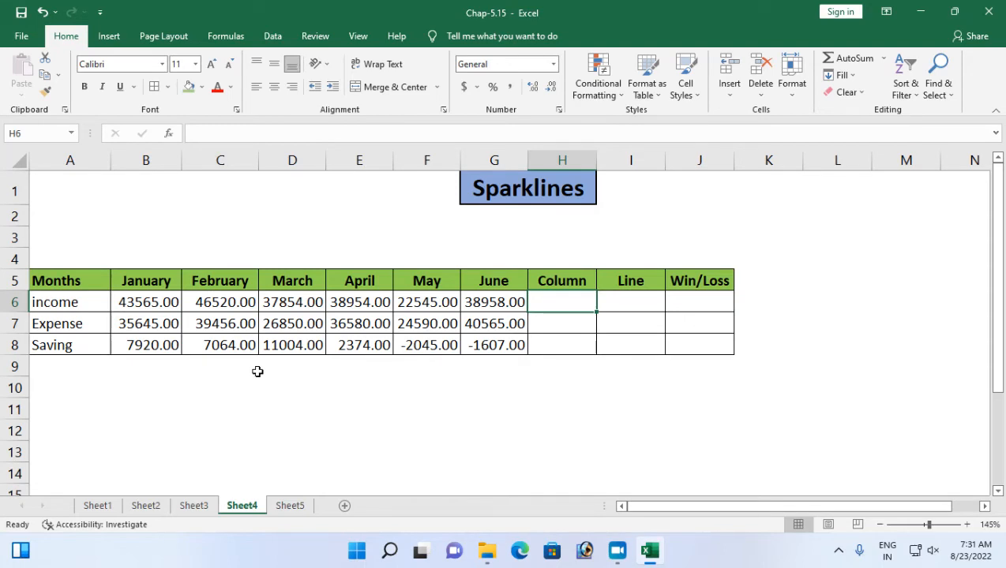
Review the Column, Line and Win/Loss headings and the January to June income, expense and saving figures, including the negative savings.
click(569, 282)
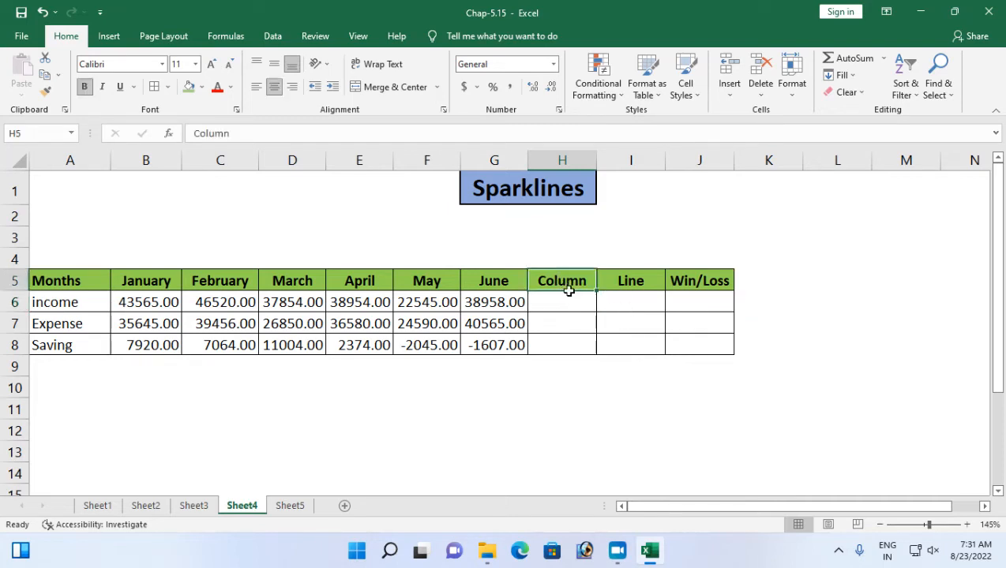
click(625, 290)
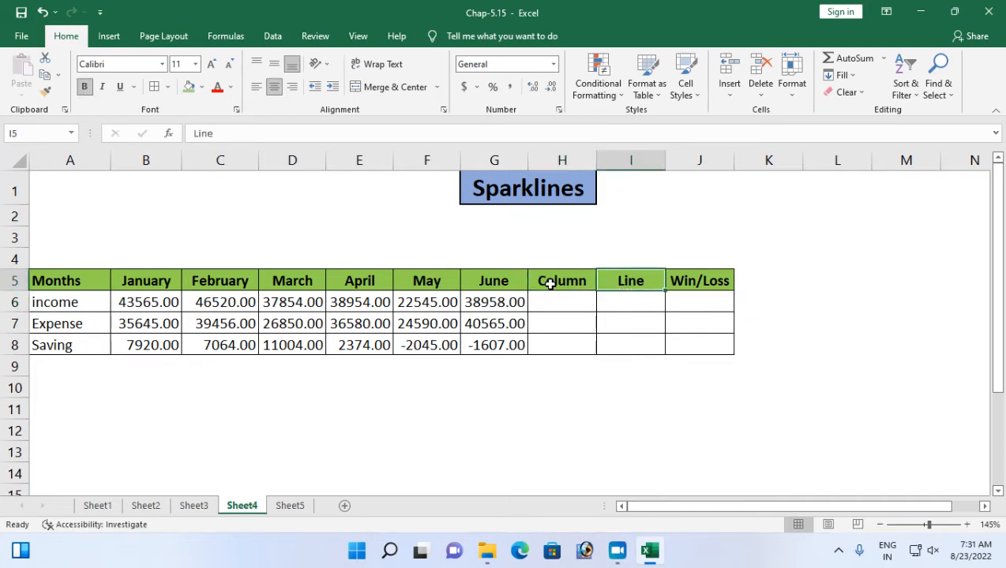
click(548, 281)
click(632, 281)
click(702, 281)
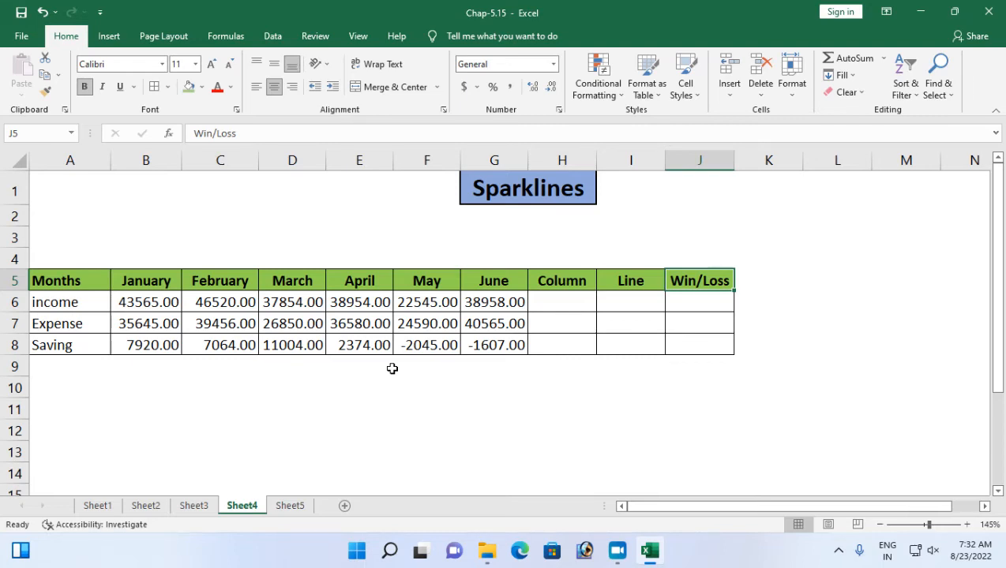
click(575, 300)
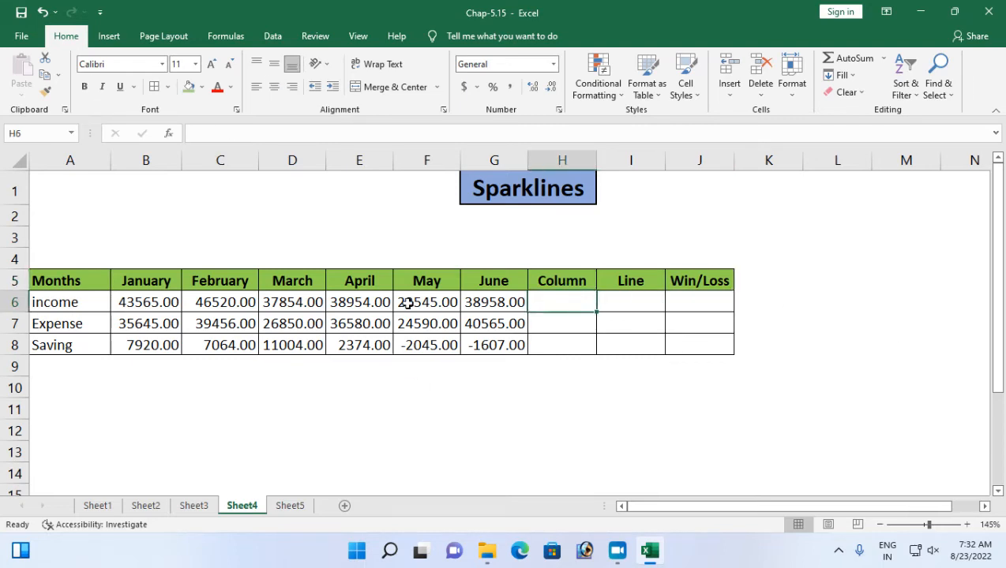
click(133, 299)
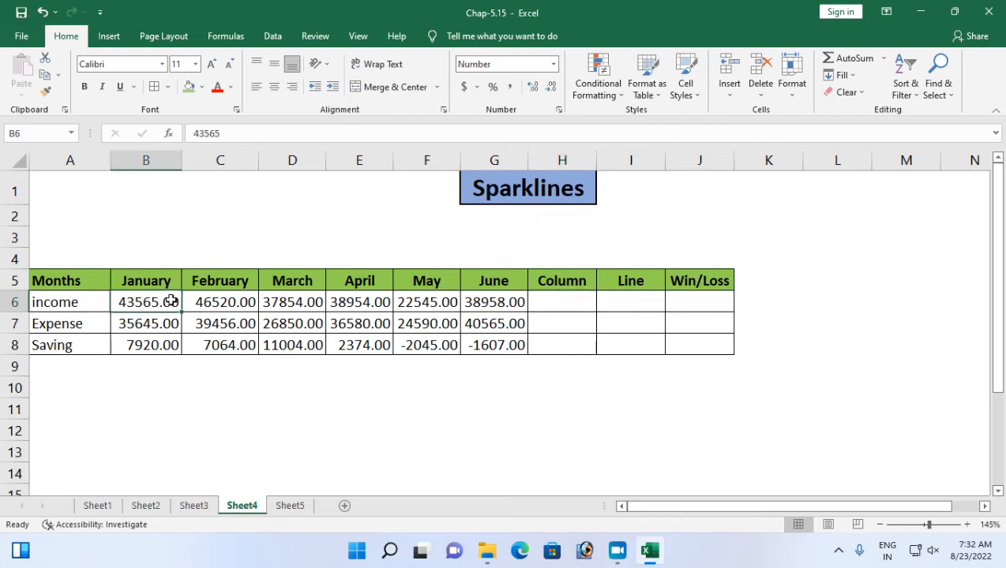
click(200, 297)
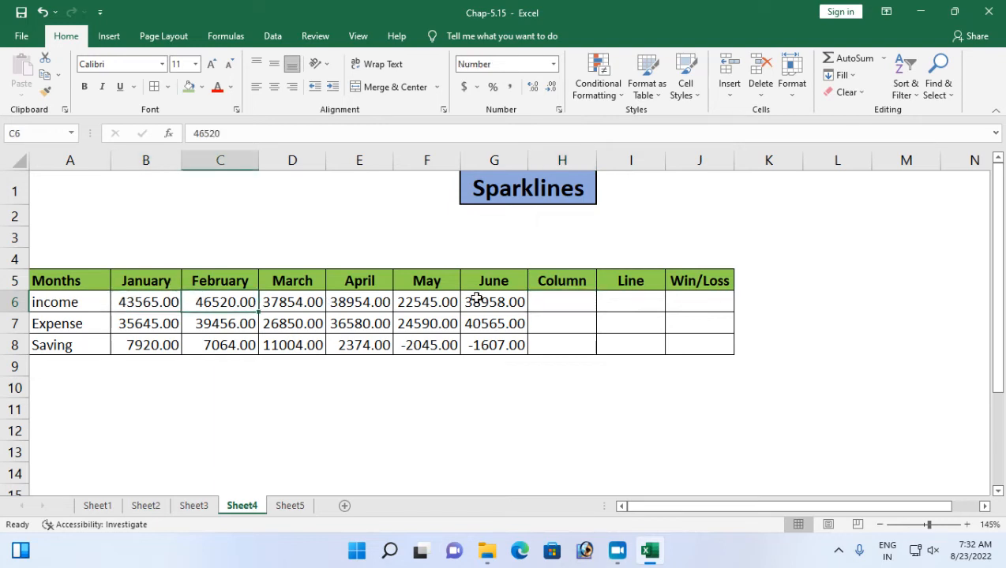
click(146, 304)
drag(240, 308, 474, 294)
drag(146, 322, 483, 304)
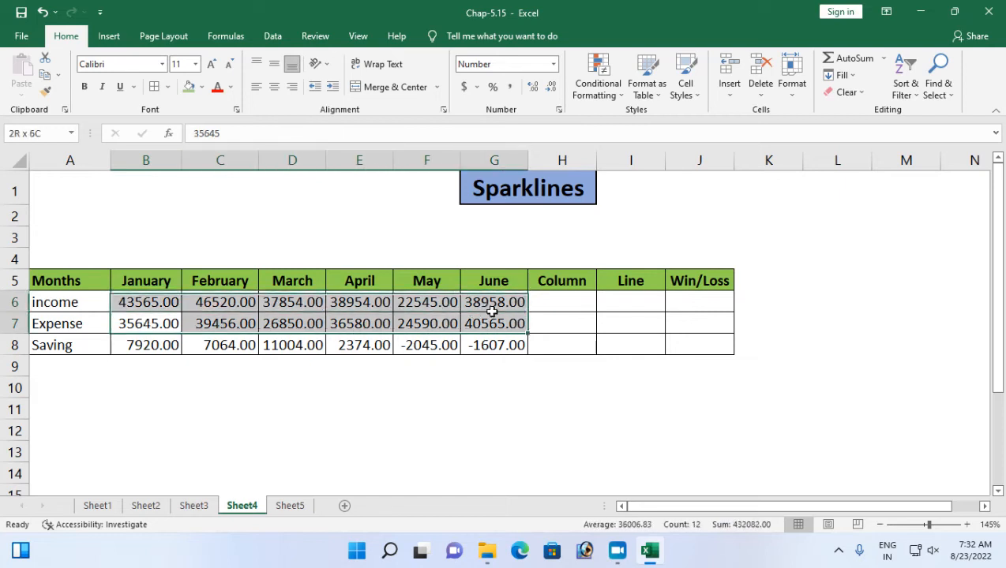
drag(169, 346, 498, 346)
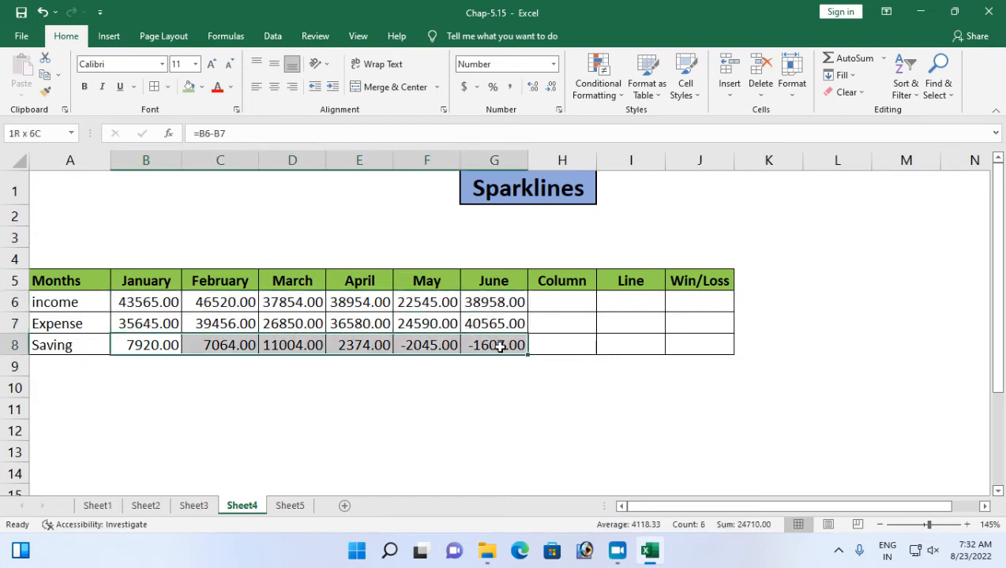
click(428, 354)
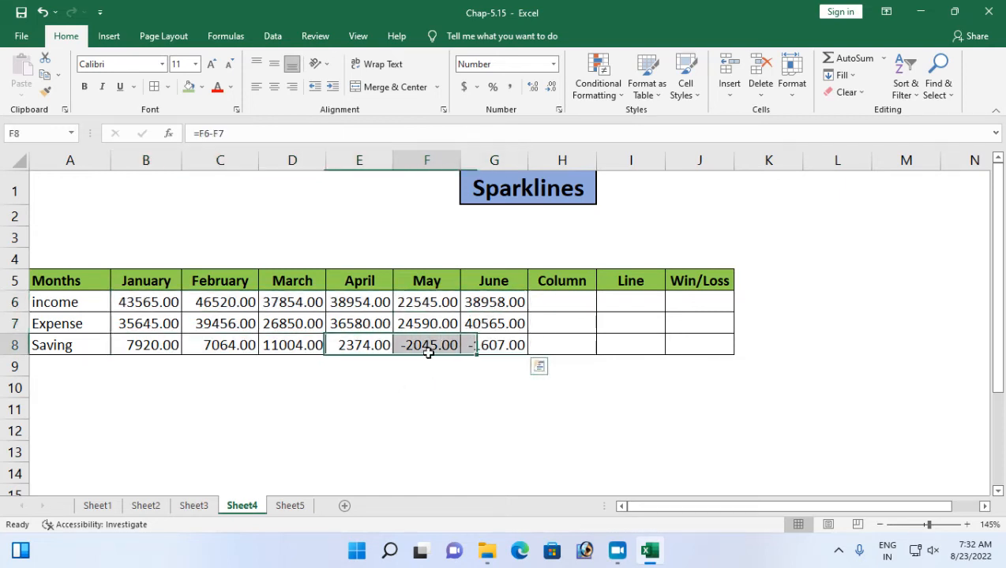
click(481, 340)
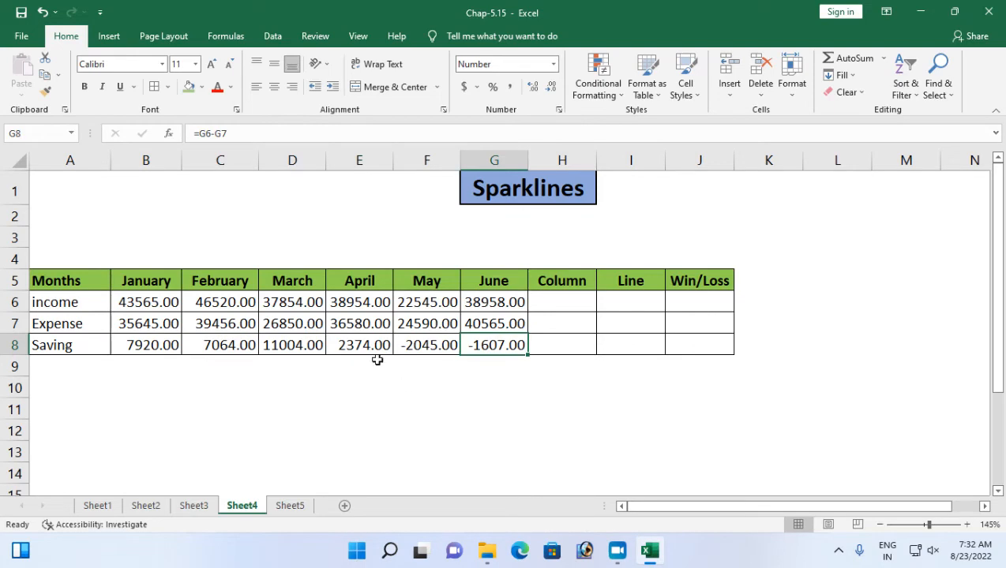
click(421, 304)
click(435, 324)
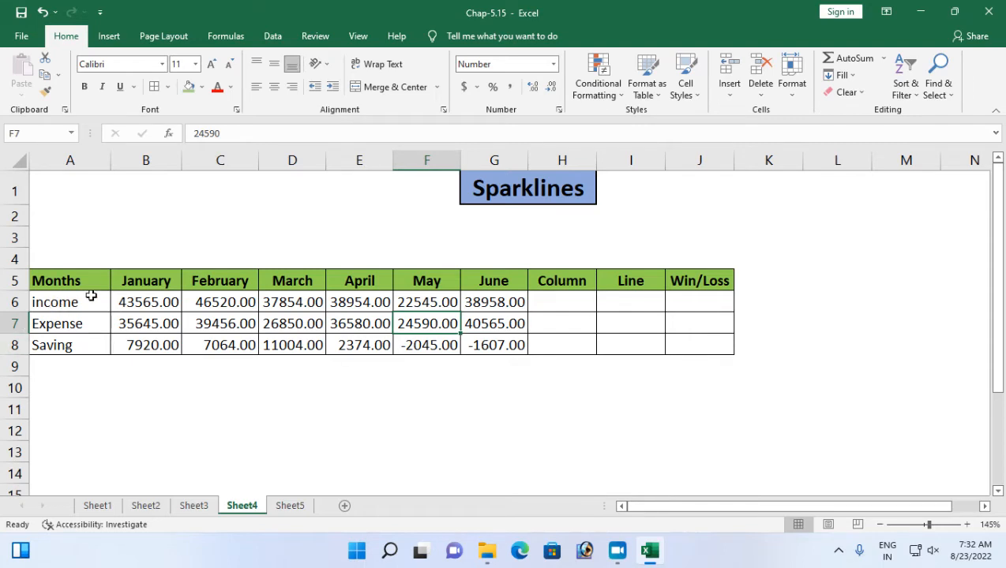
click(154, 305)
drag(131, 294, 503, 298)
Insert a Column sparkline in H6 using the income data range B6:G6.
click(569, 302)
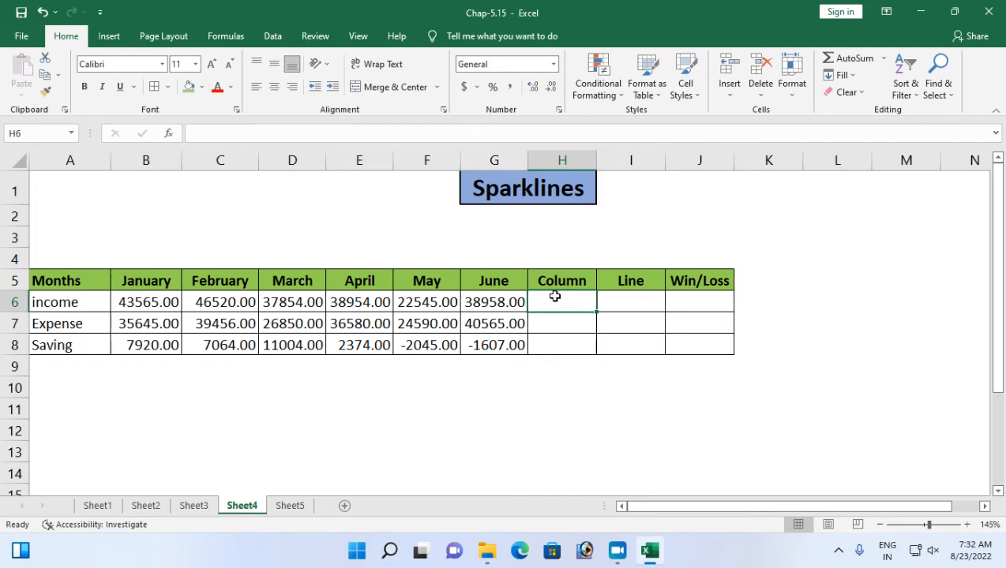
click(109, 36)
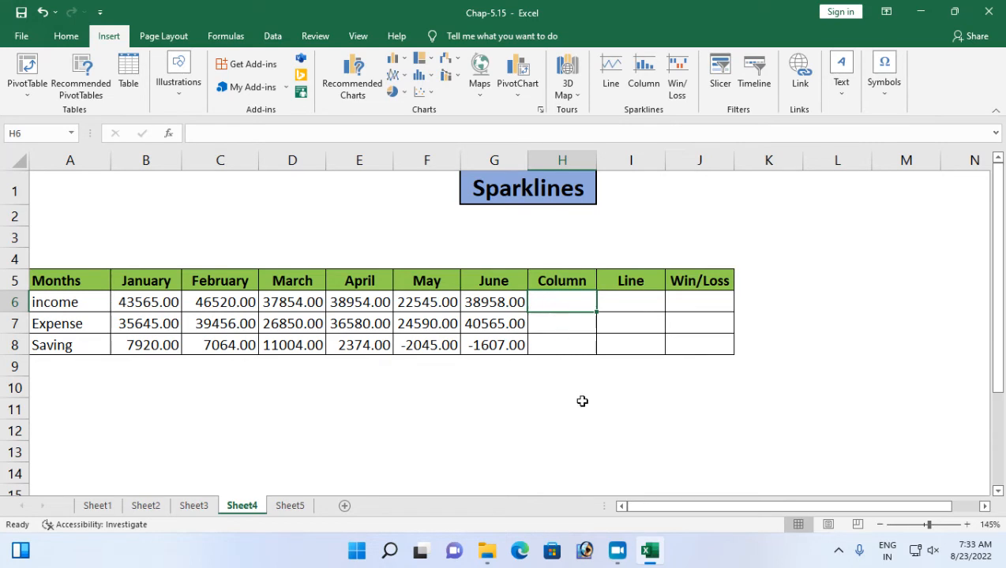
click(655, 91)
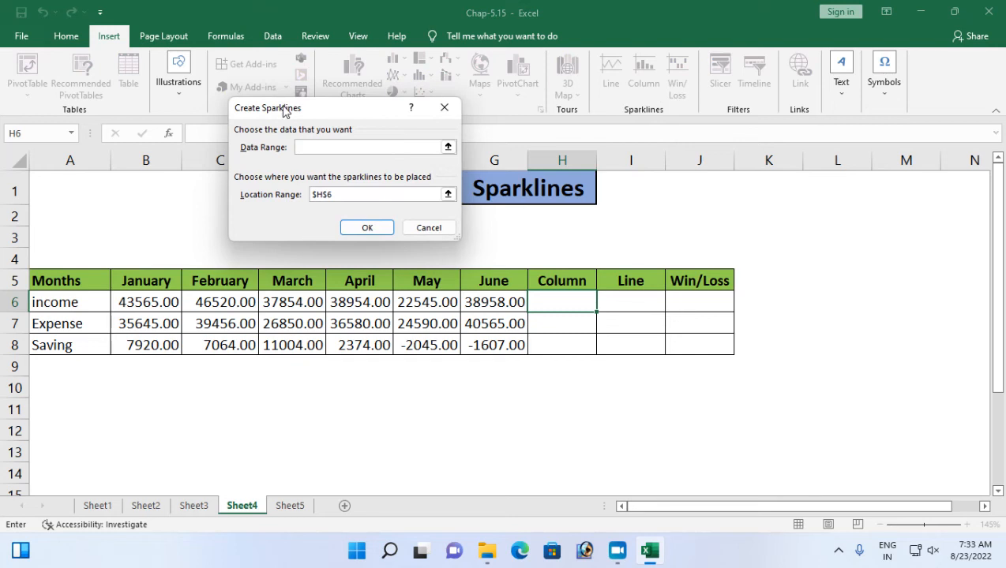
mouse_move(289, 108)
mouse_down()
mouse_move(329, 84)
mouse_move(283, 117)
mouse_up()
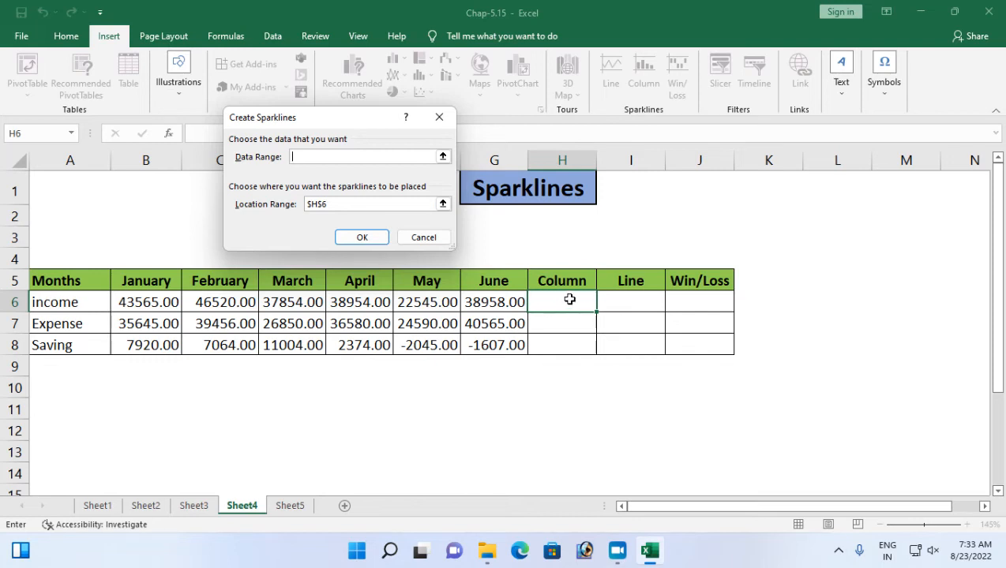
drag(154, 302, 492, 302)
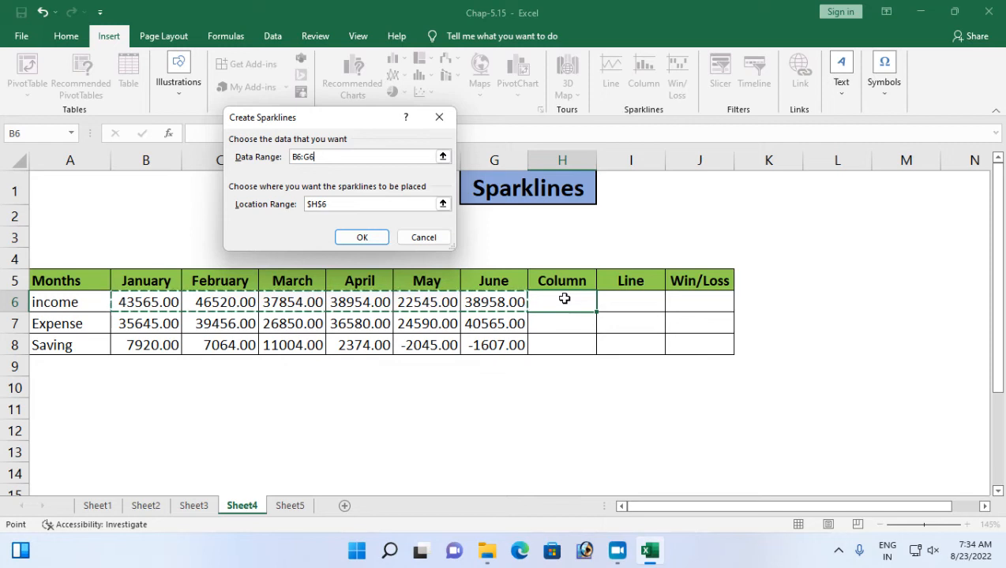
click(361, 237)
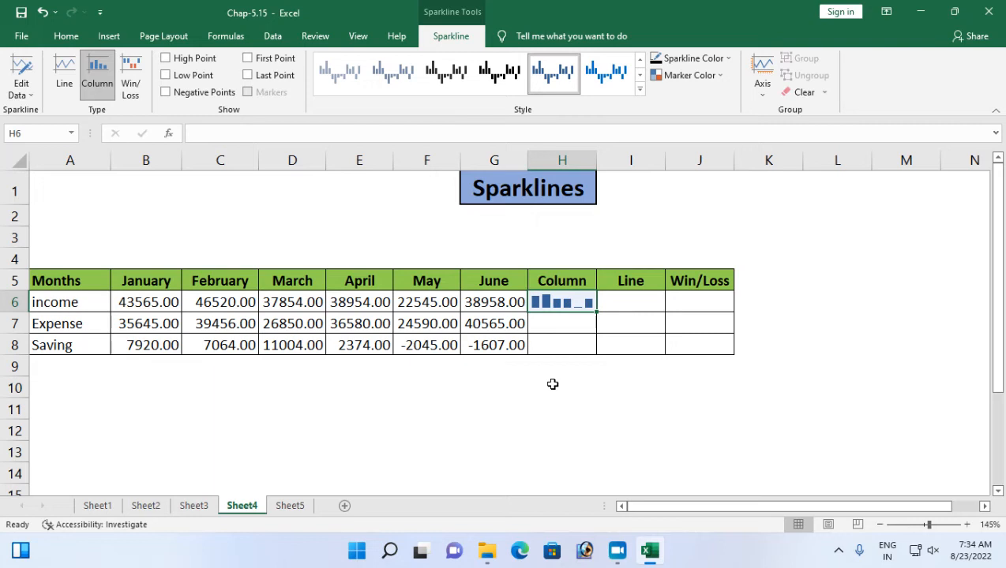
Fill the Column sparkline from H6 down through H8 for the Expense and Saving rows.
click(559, 316)
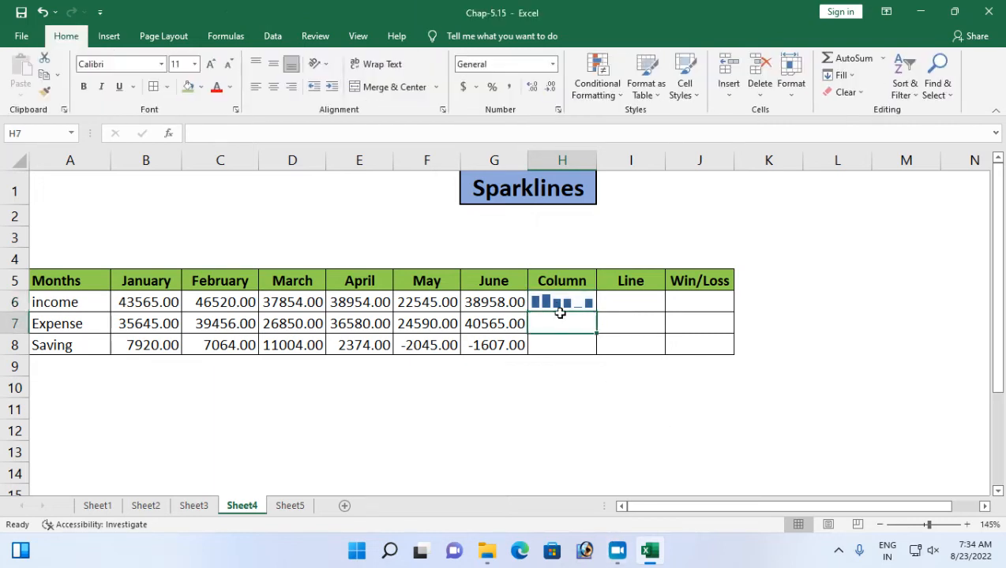
click(559, 303)
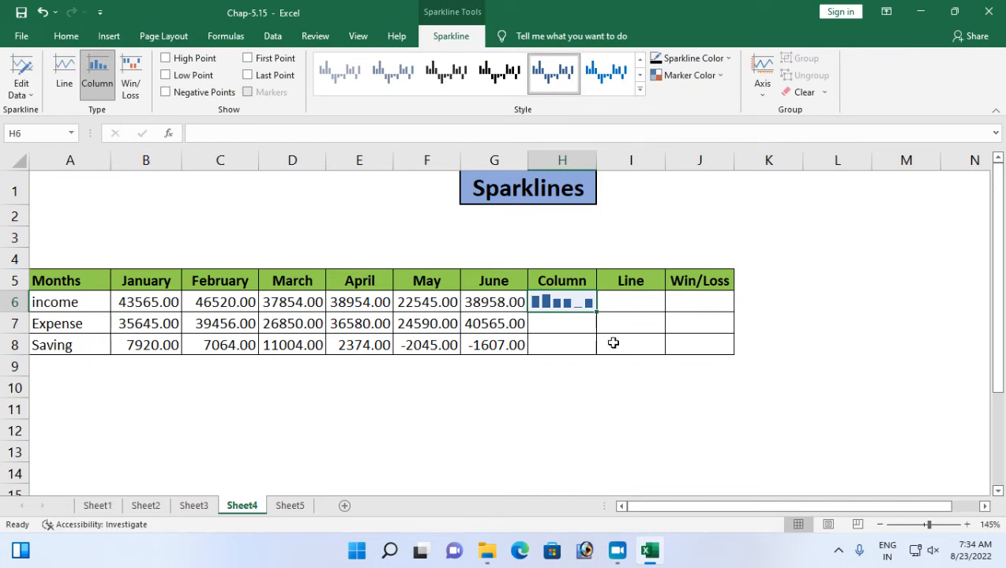
click(555, 325)
click(555, 339)
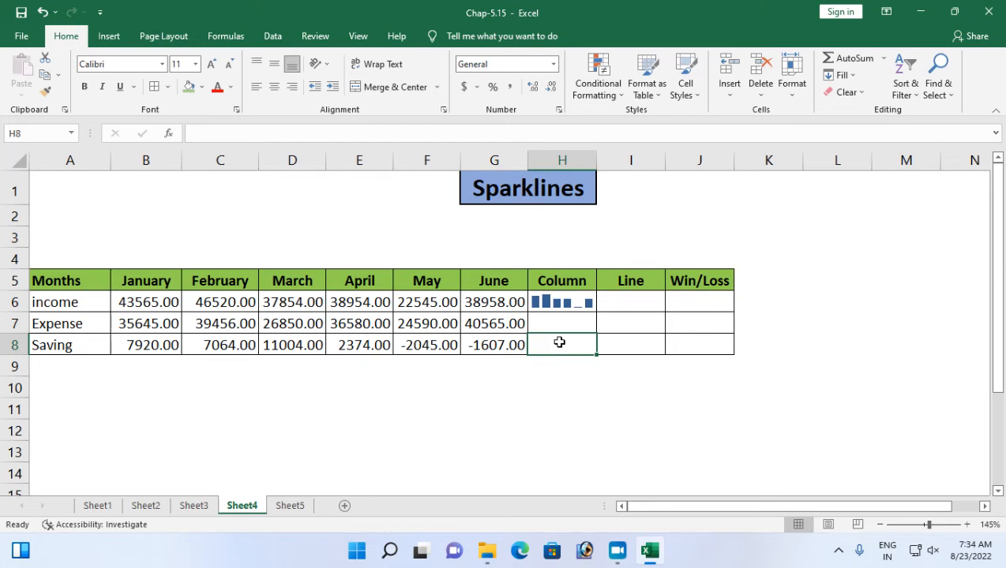
click(580, 299)
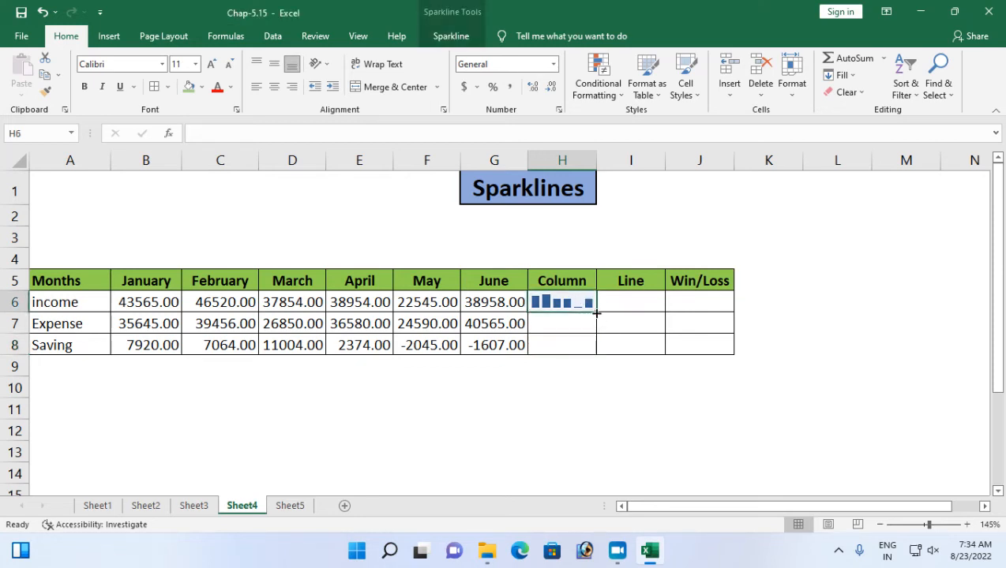
drag(596, 314, 593, 353)
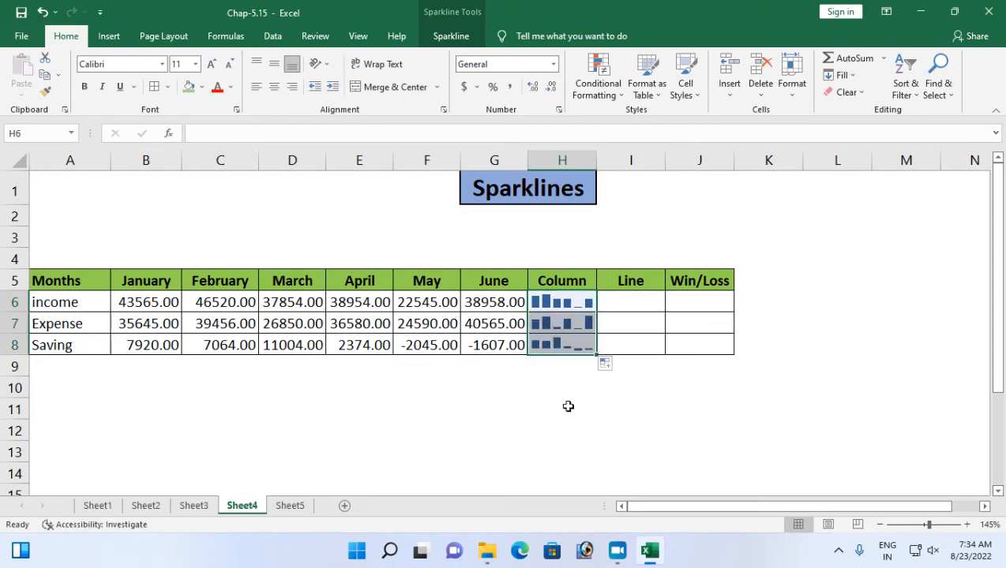
click(580, 300)
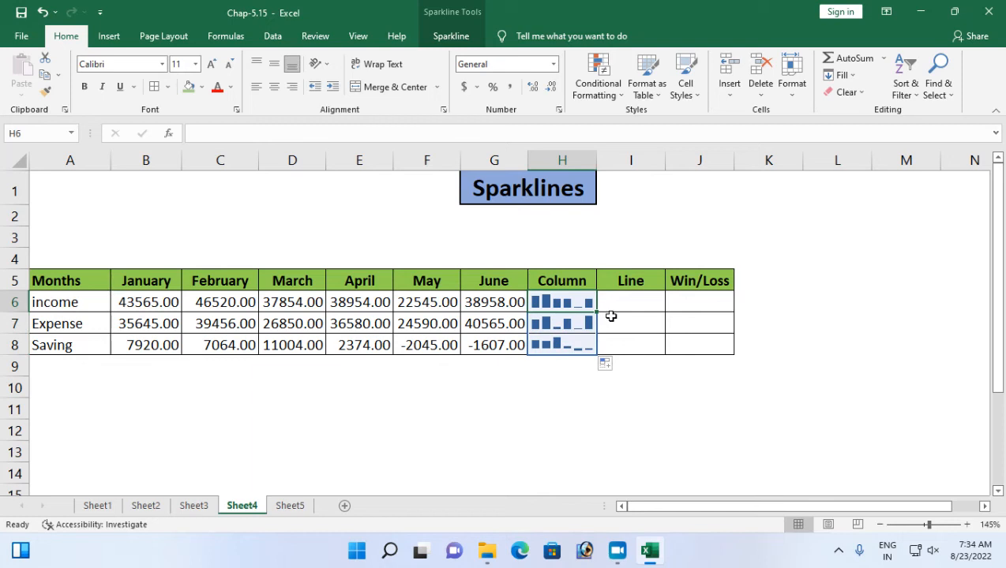
click(611, 316)
click(557, 302)
mouse_move(634, 563)
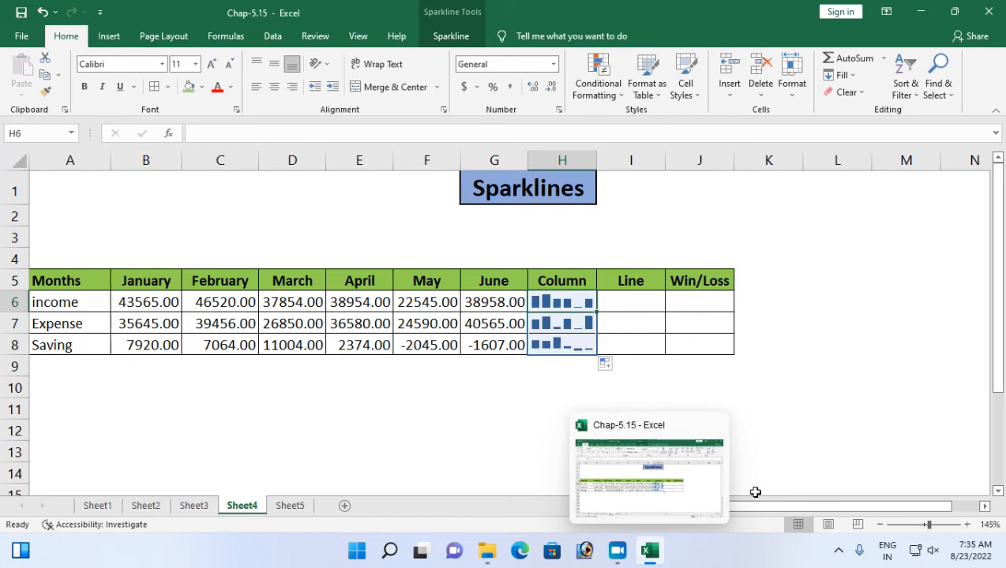
click(710, 377)
ctrl+scroll(710, 377, up, 2)
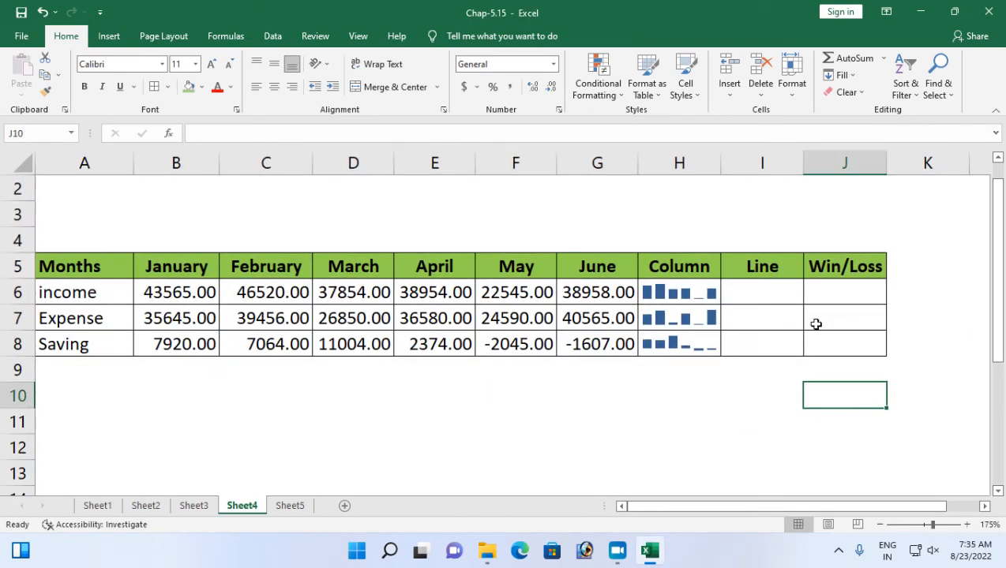
Highlight the high points of the Column sparklines in H6:H8.
drag(679, 294, 671, 341)
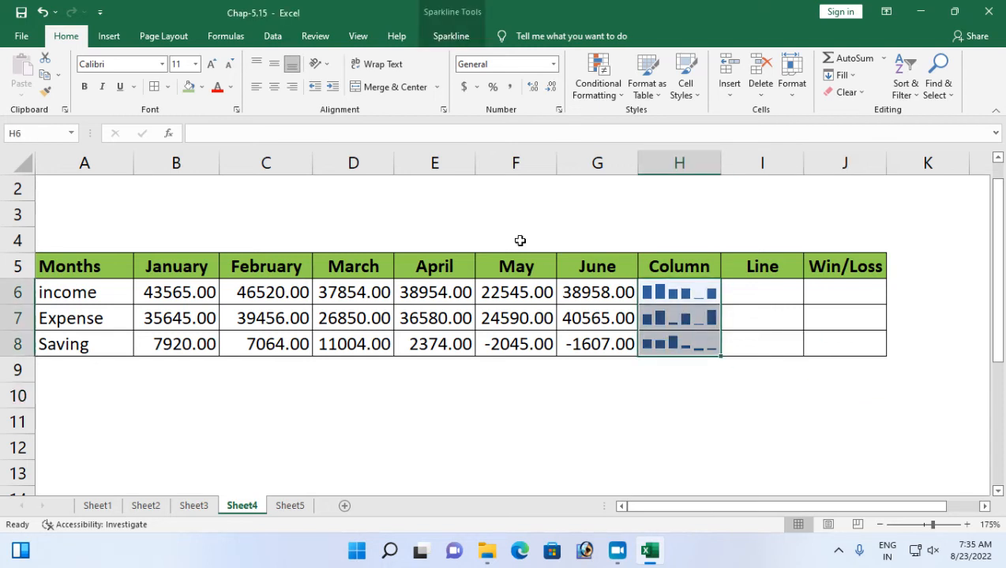
click(445, 37)
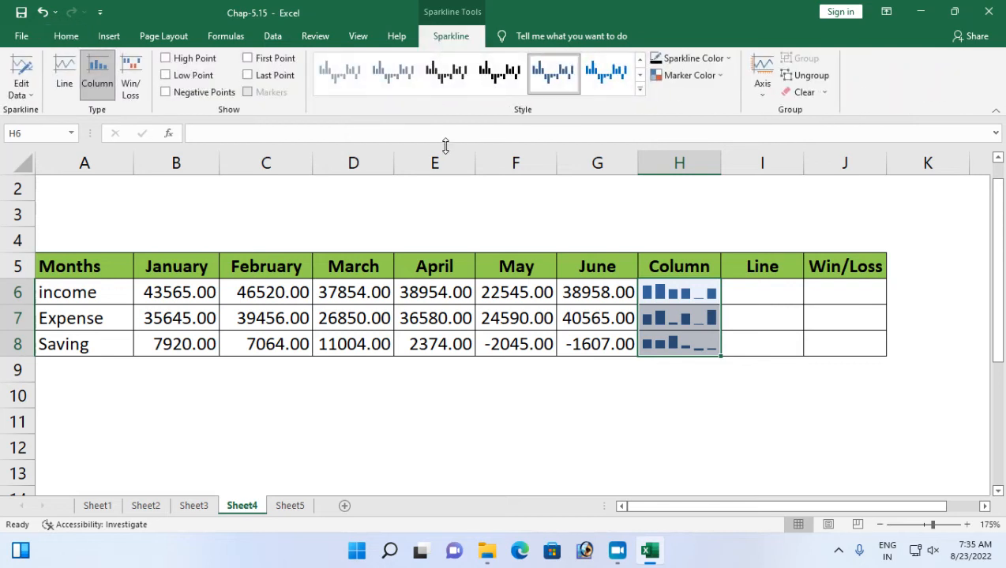
click(639, 90)
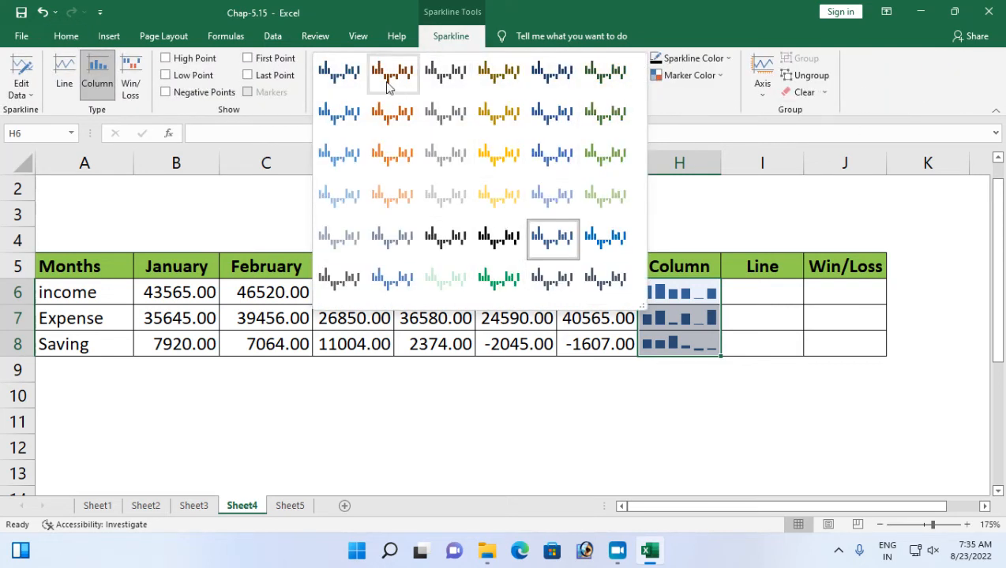
click(693, 106)
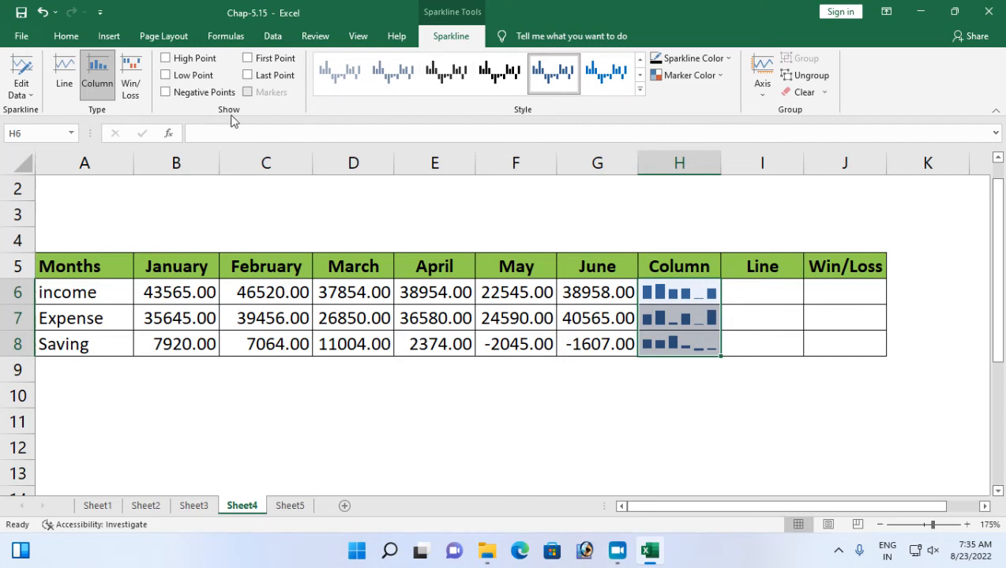
click(166, 59)
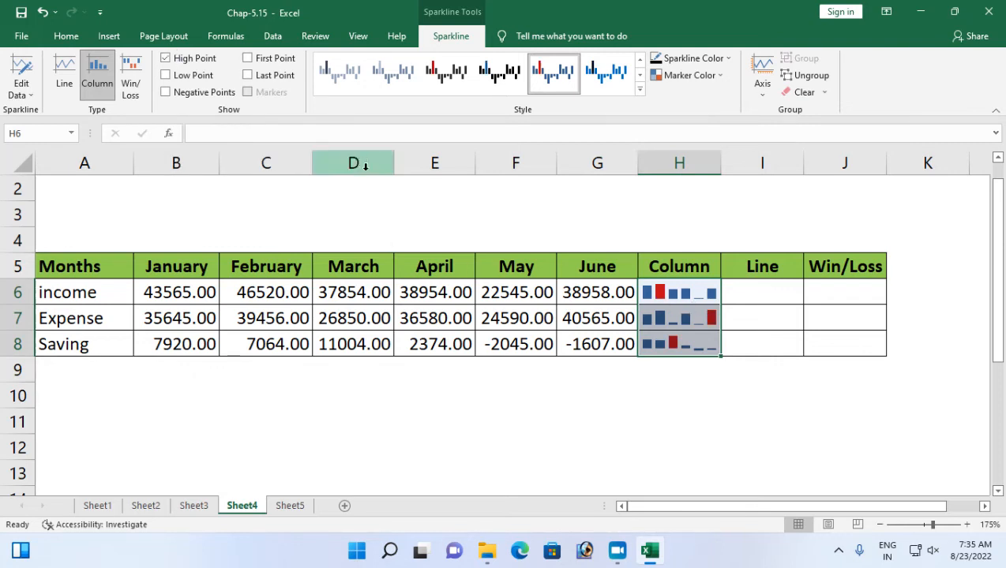
Try the green sparkline style on H6:H8 and toggle its high-point highlighting.
click(640, 89)
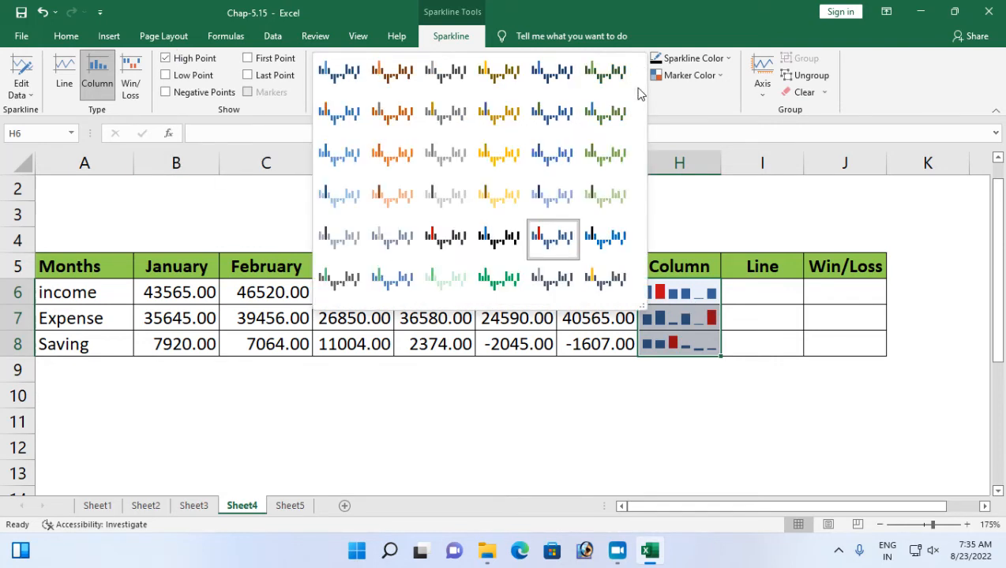
click(499, 278)
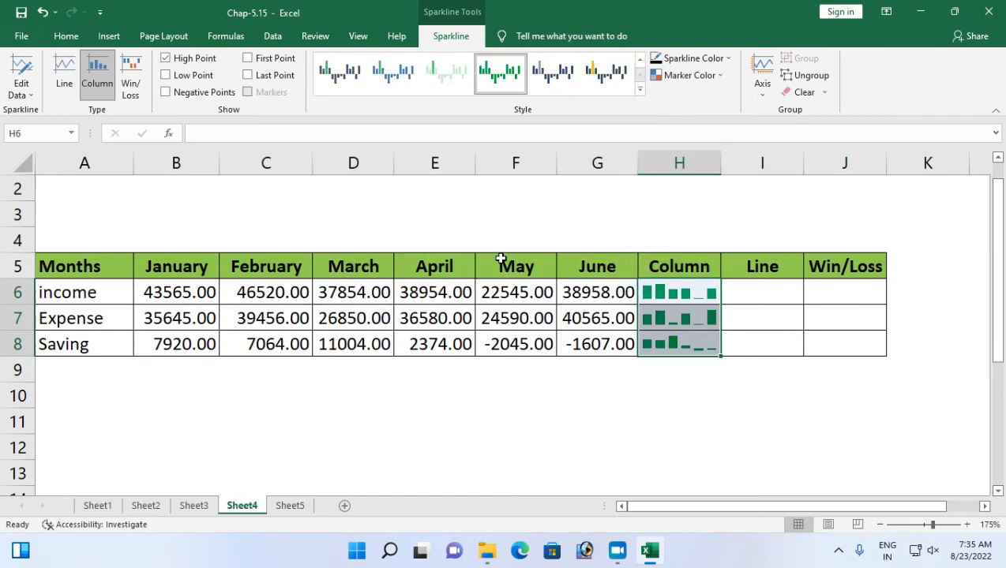
click(168, 62)
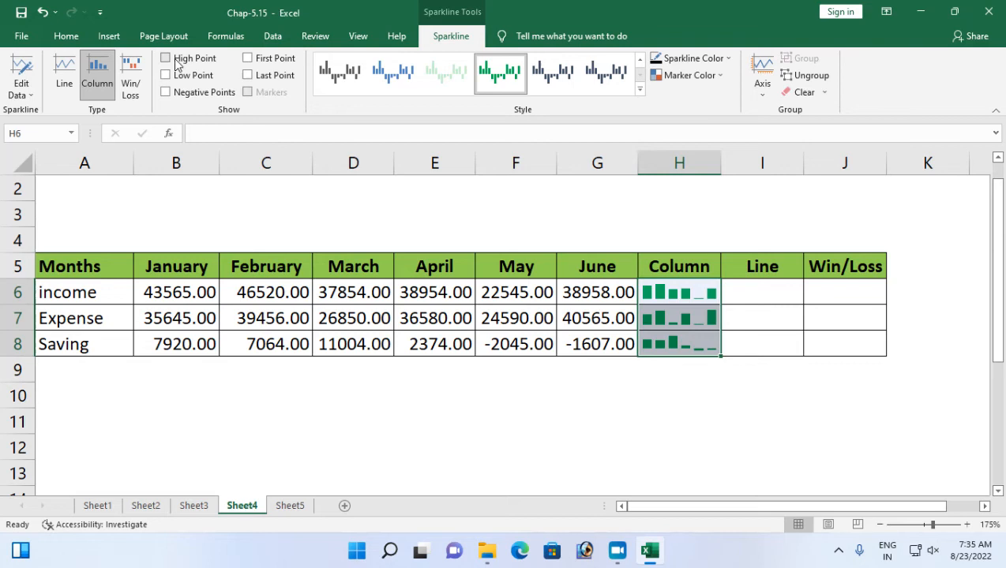
click(177, 65)
click(177, 64)
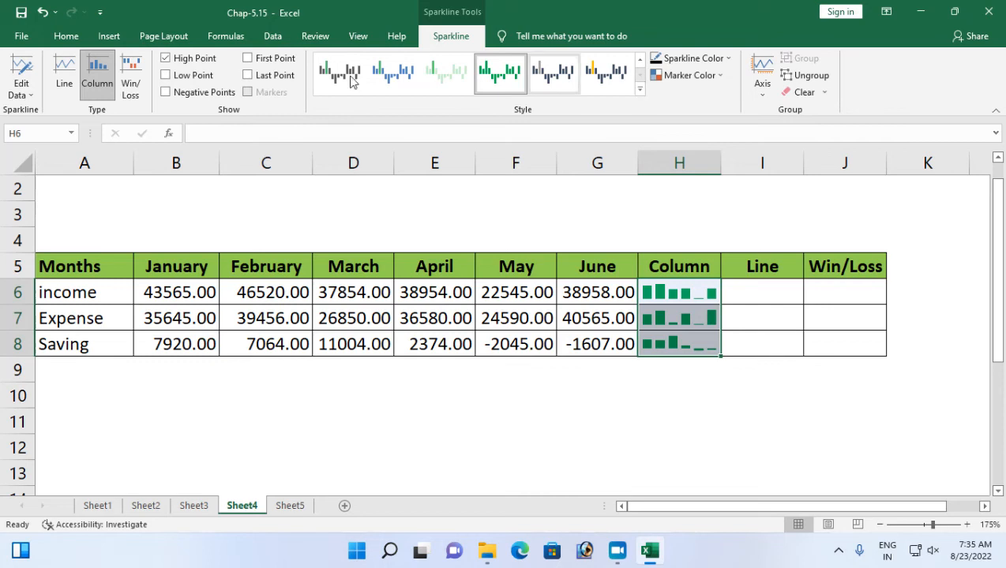
click(210, 63)
Apply the dark blue style to the Column sparklines in H6:H8 and turn on their high points.
click(639, 88)
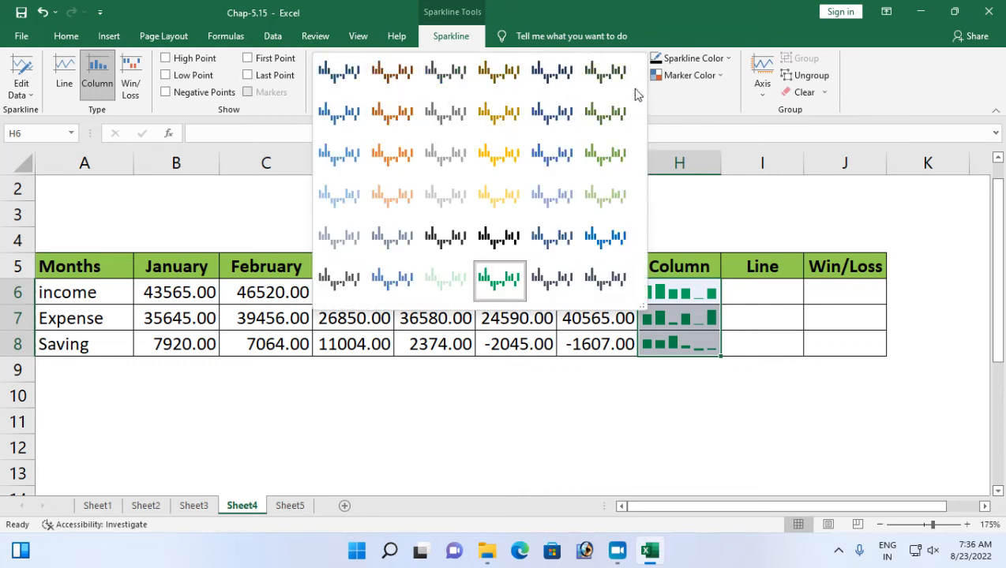
click(340, 73)
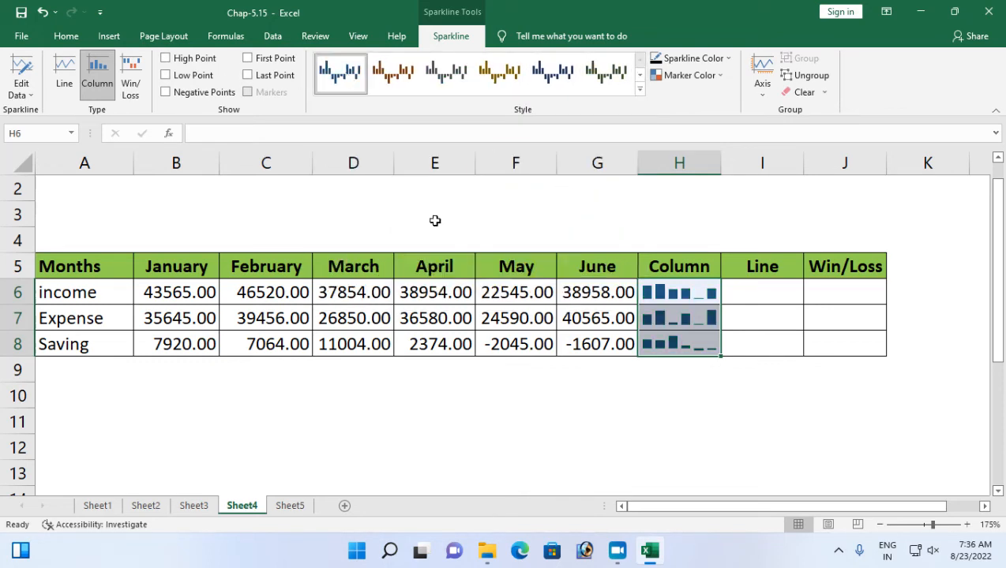
click(165, 60)
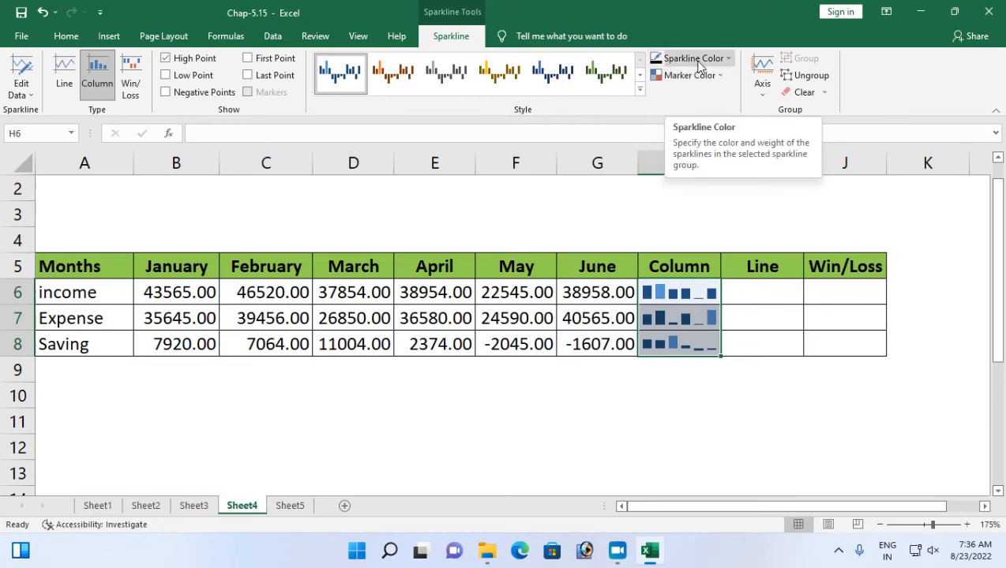
Try red for the Column sparklines in H6:H8 and settle on the standard orange sparkline color.
click(726, 60)
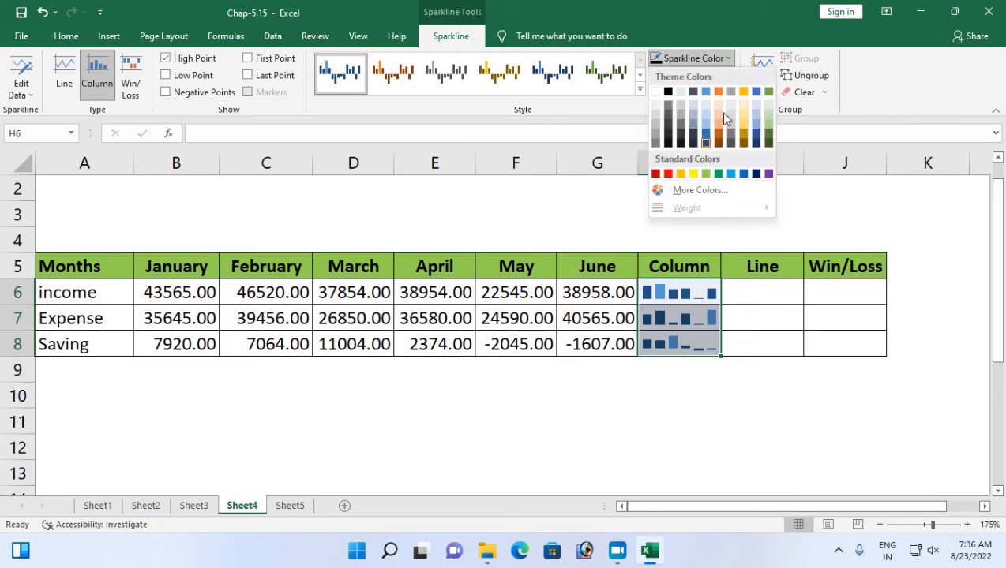
click(668, 173)
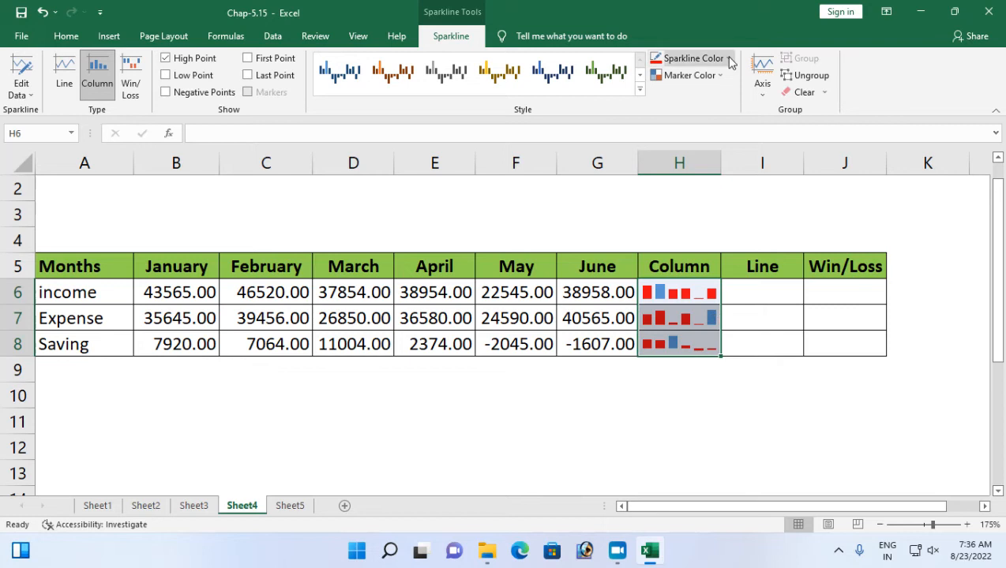
click(692, 59)
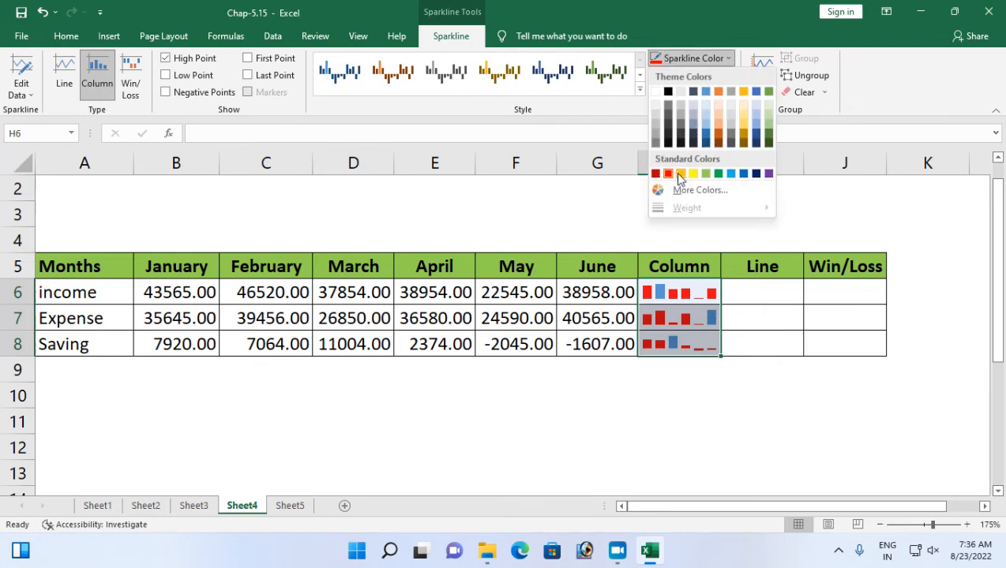
click(679, 173)
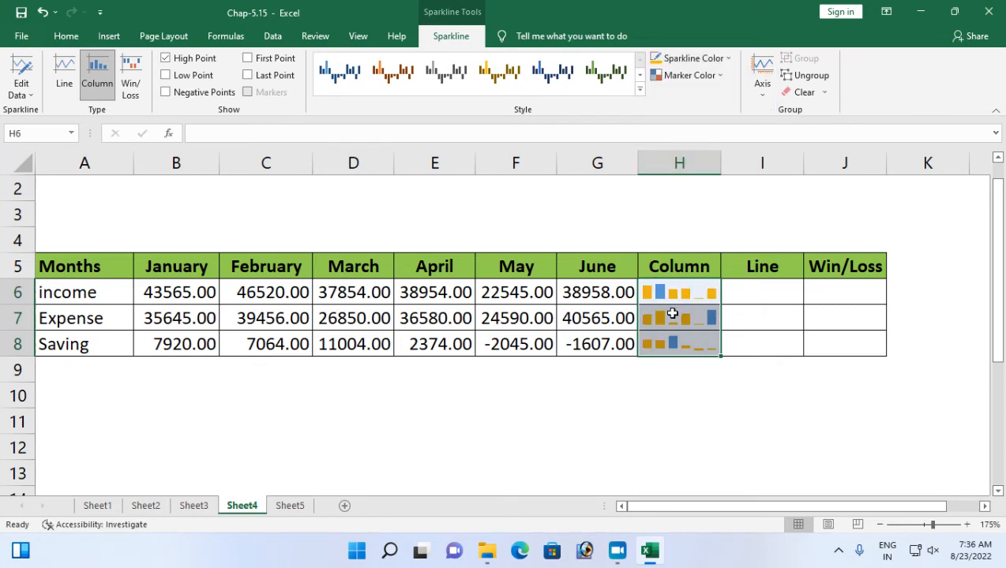
Set the Column sparklines' high-point marker color to green and their negative-point marker color to red.
click(719, 76)
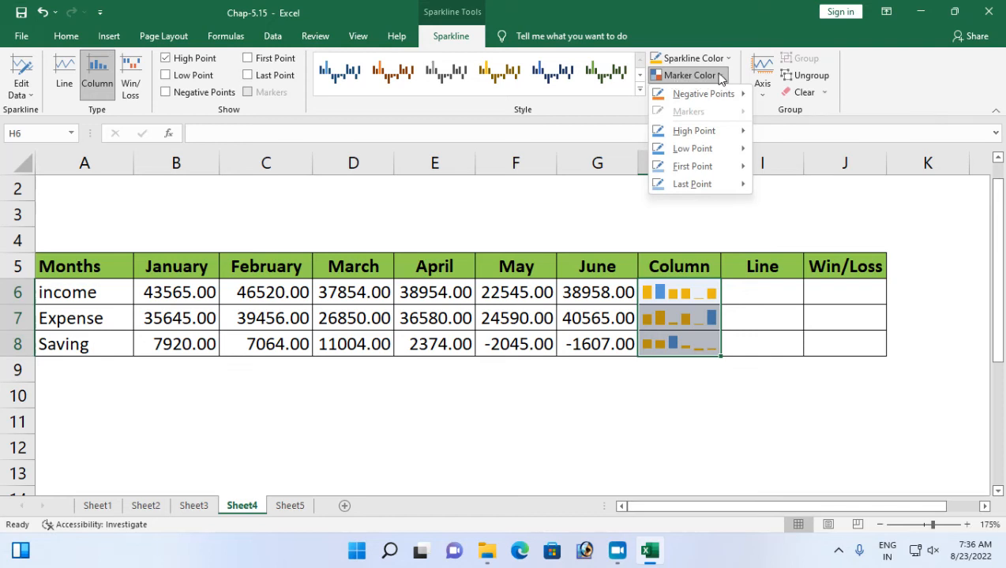
mouse_move(726, 135)
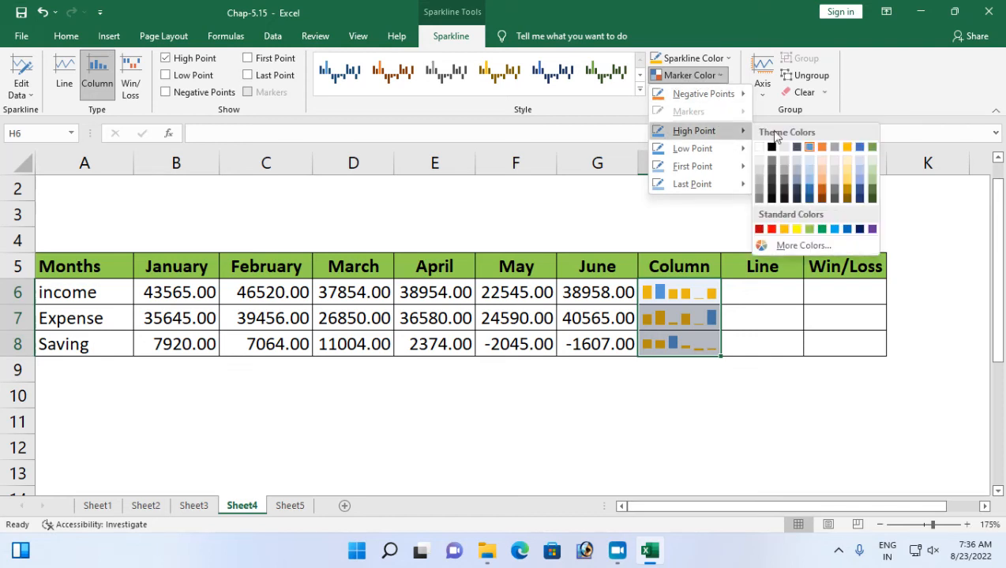
click(822, 229)
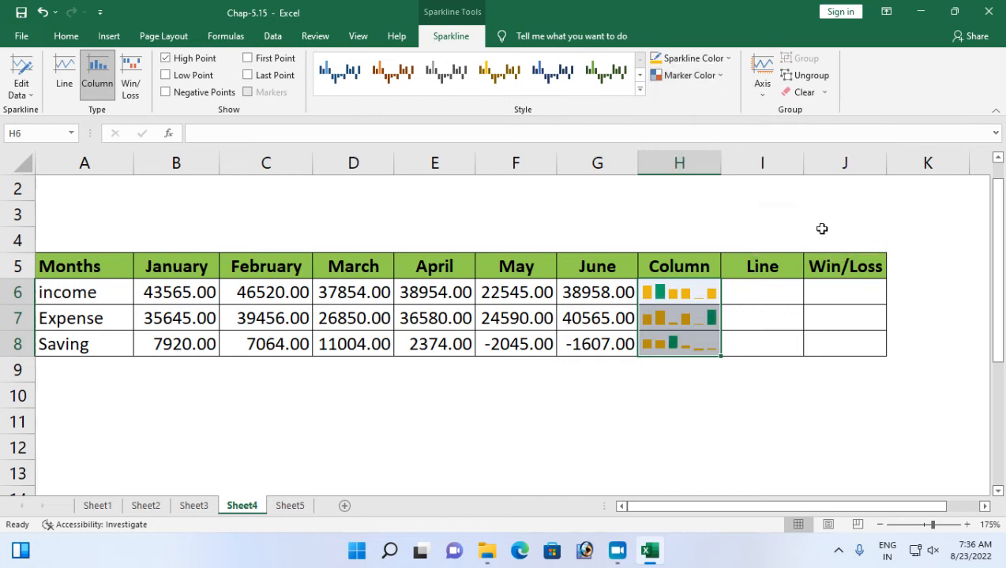
click(705, 75)
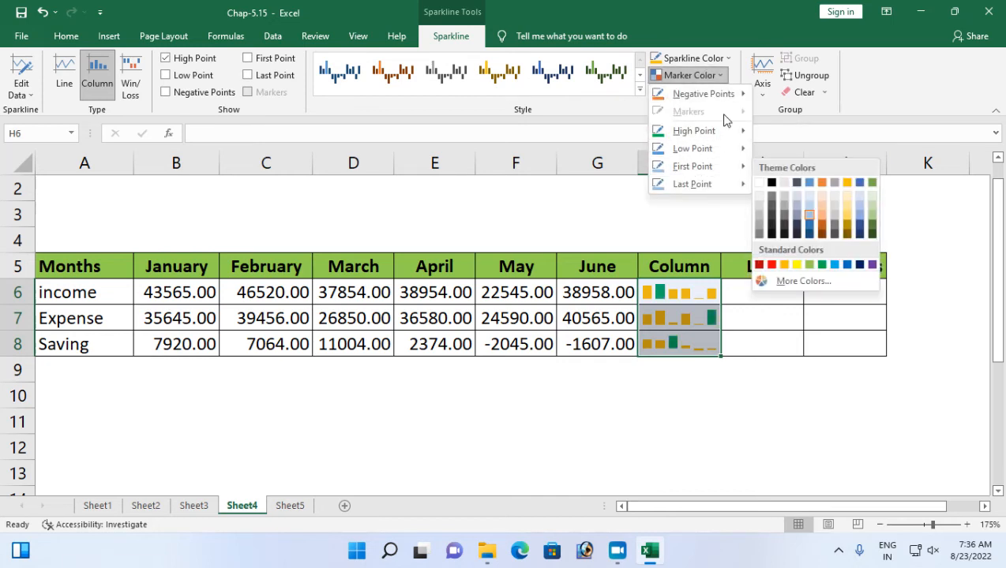
mouse_move(739, 94)
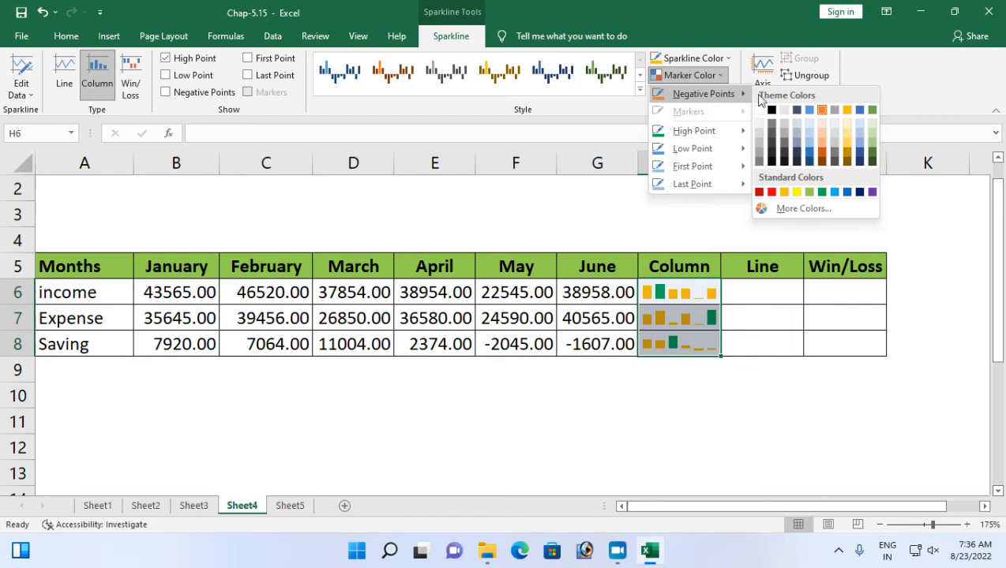
click(761, 192)
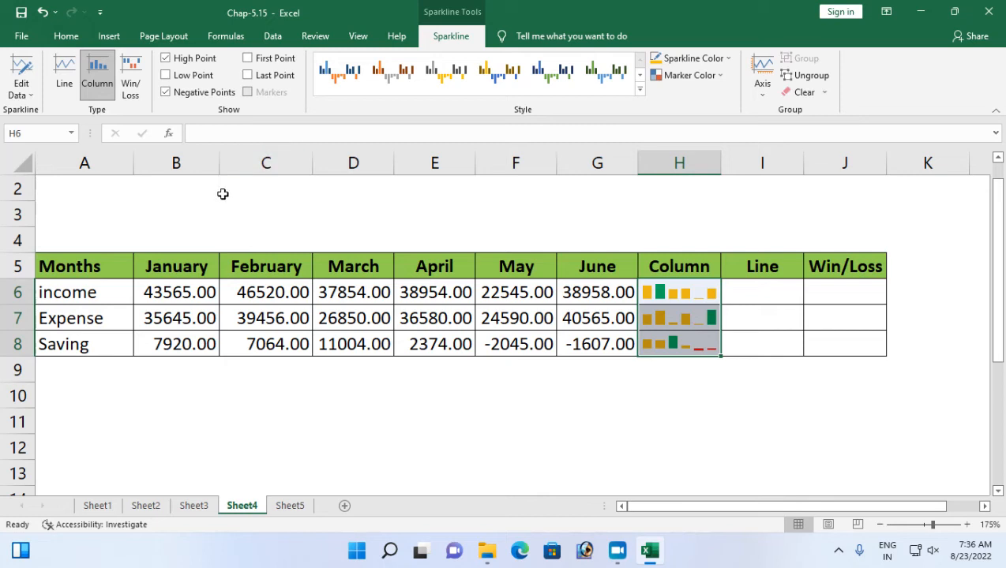
click(24, 90)
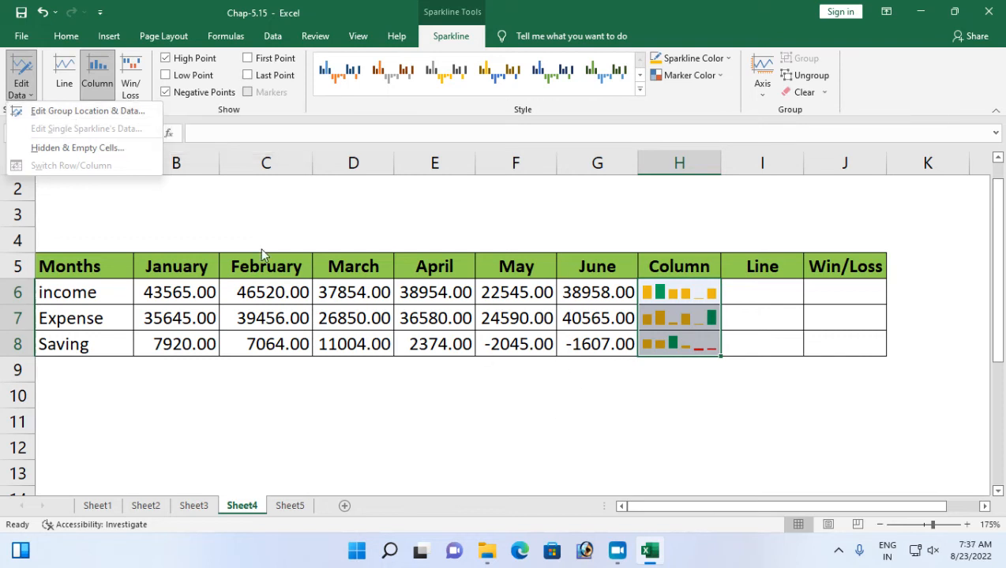
click(675, 288)
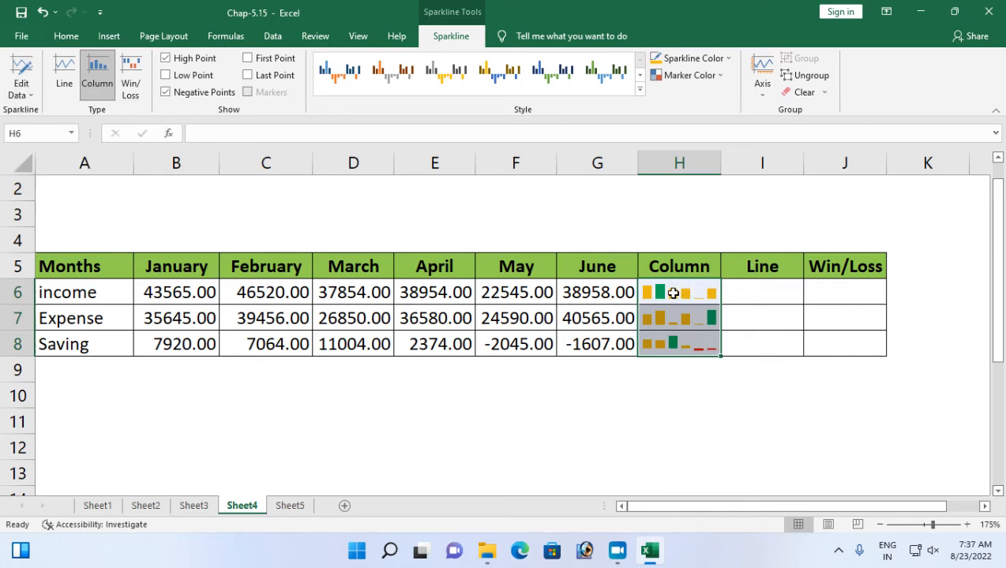
Insert a Line sparkline in I6 from the income data range B6:G6 and fill it down through I8.
click(766, 285)
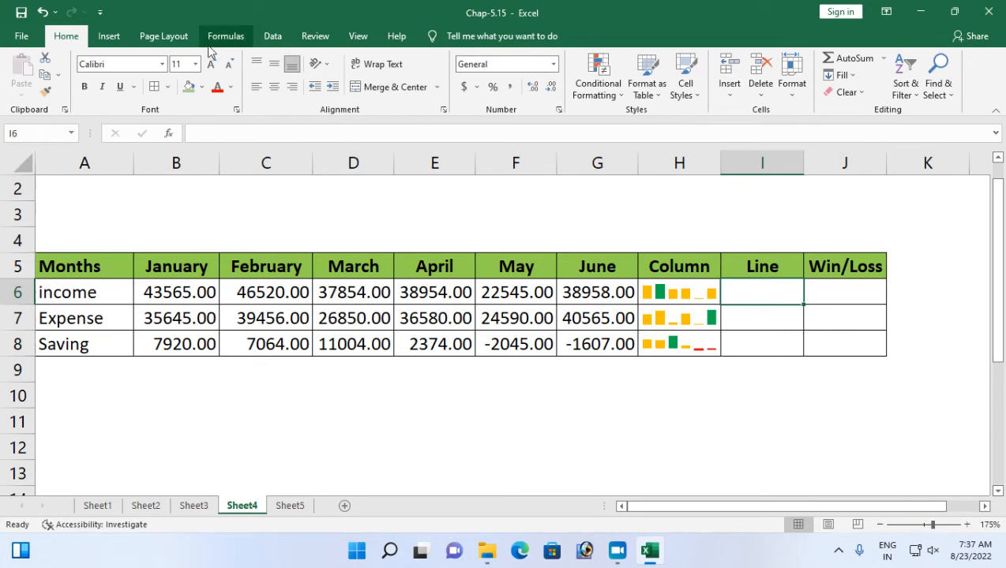
click(109, 36)
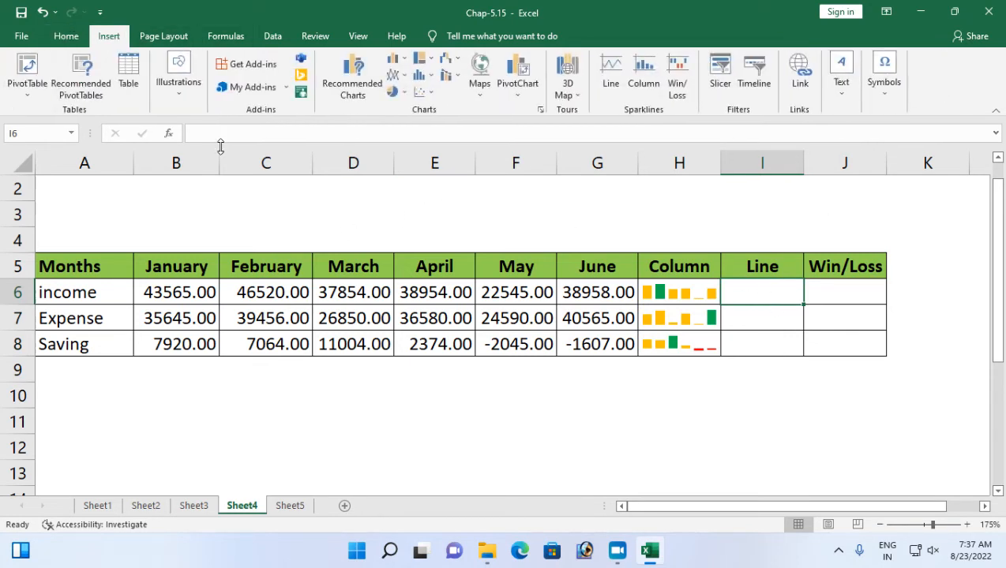
click(605, 77)
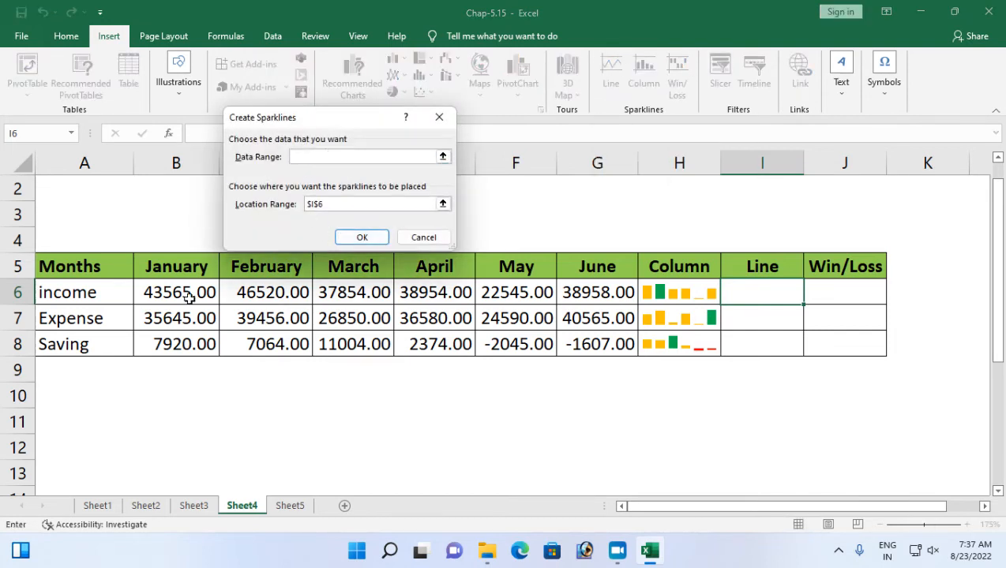
drag(184, 293, 602, 289)
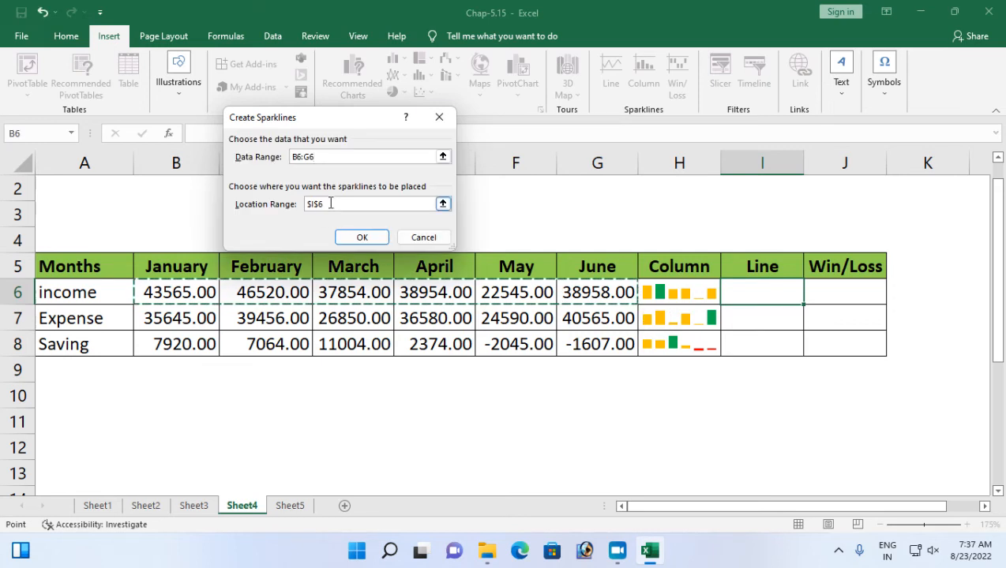
click(347, 242)
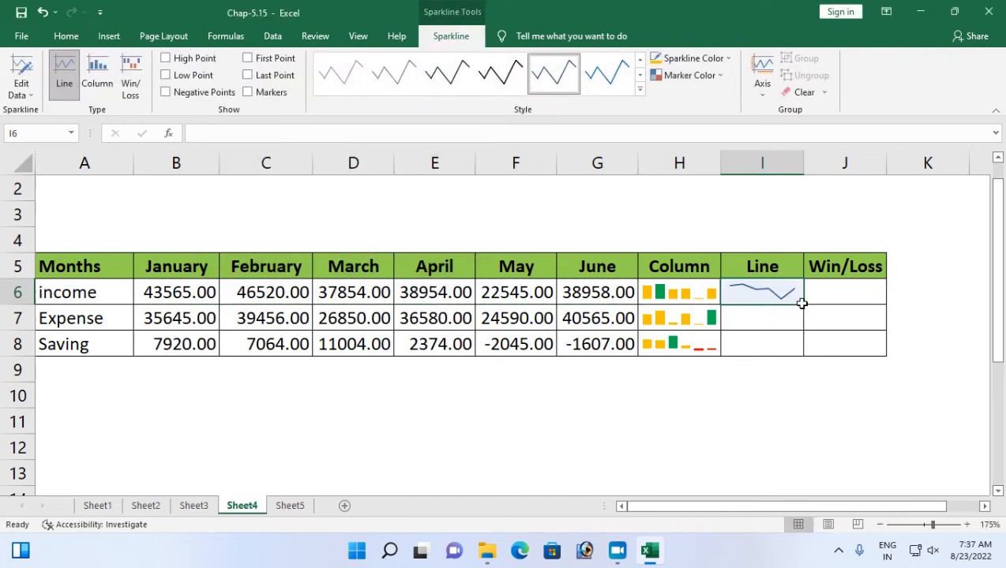
drag(804, 305, 798, 353)
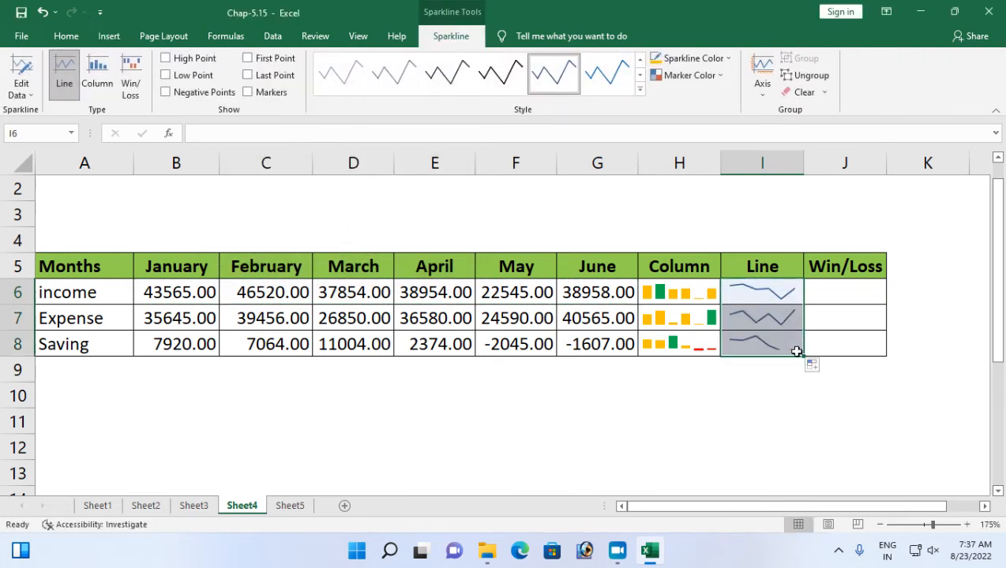
Apply the black sparkline style to the Line sparklines in I6:I8 and change their sparkline color to orange.
click(640, 88)
click(501, 237)
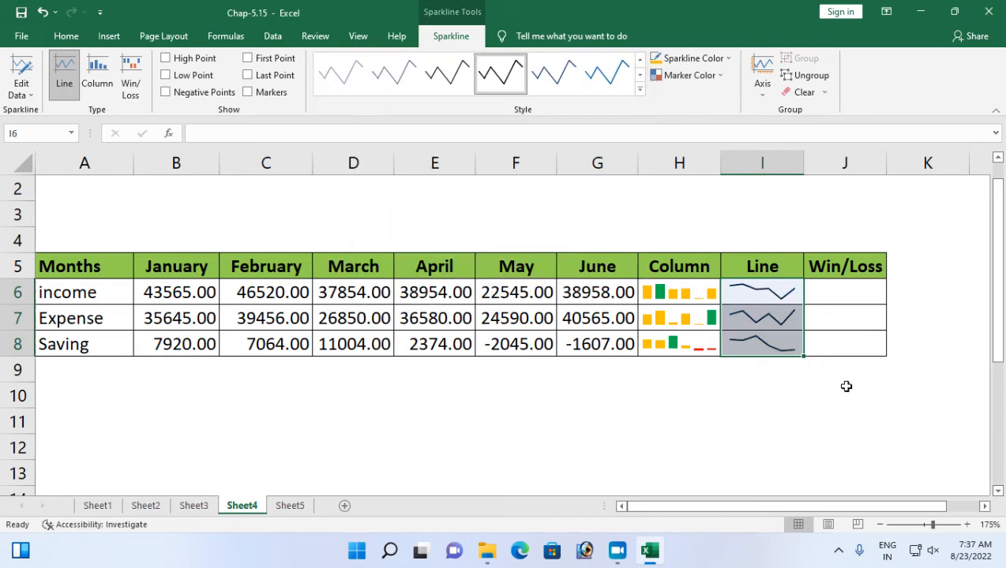
click(702, 58)
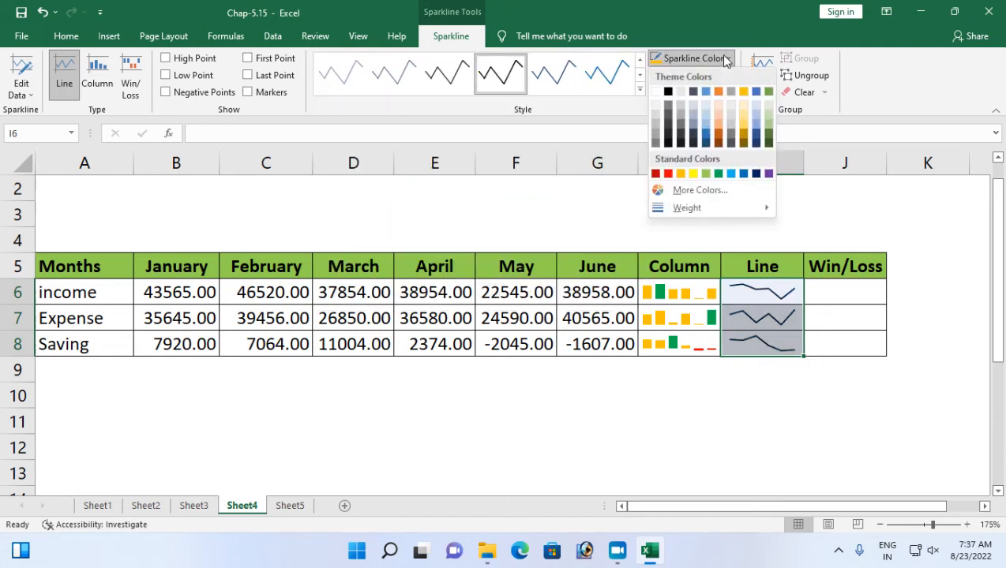
click(680, 174)
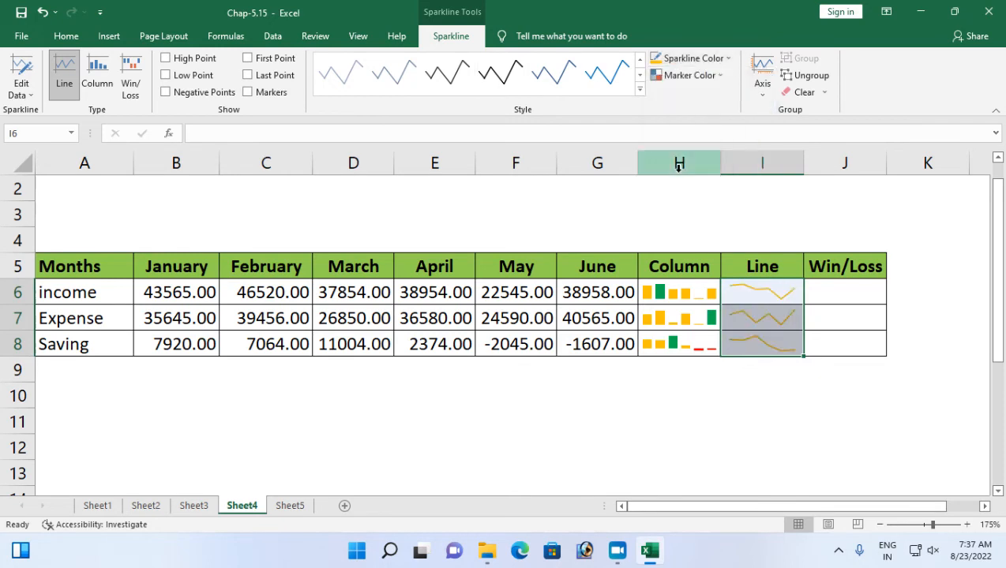
Set the Line sparklines' negative-point marker color to red and their high-point marker color to light blue.
click(709, 76)
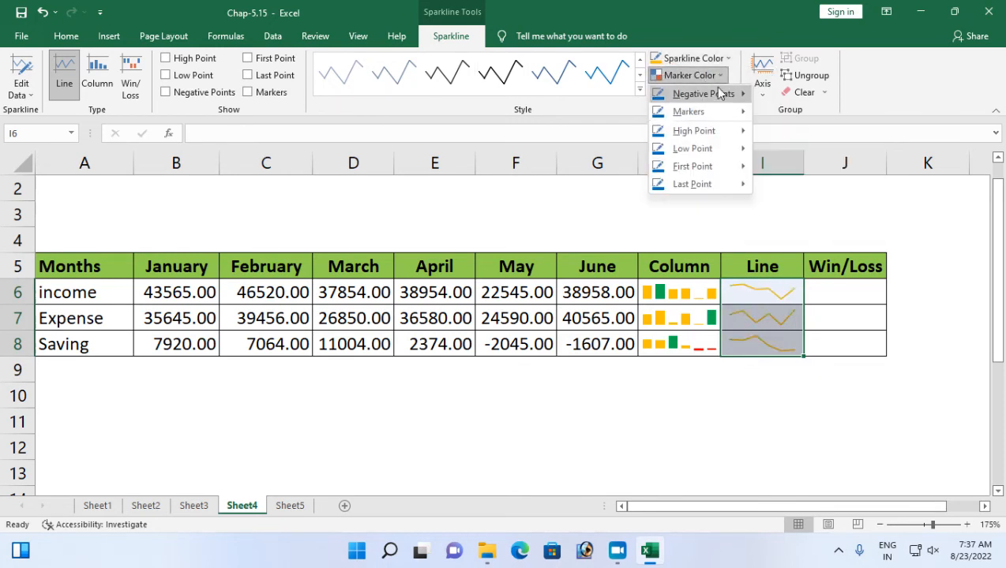
mouse_move(707, 94)
click(772, 192)
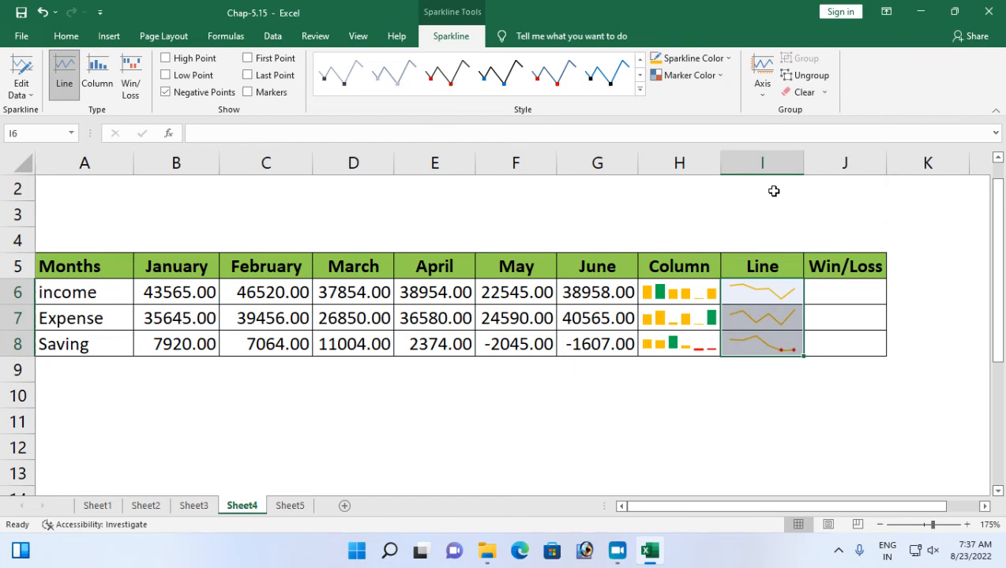
click(717, 75)
mouse_move(718, 122)
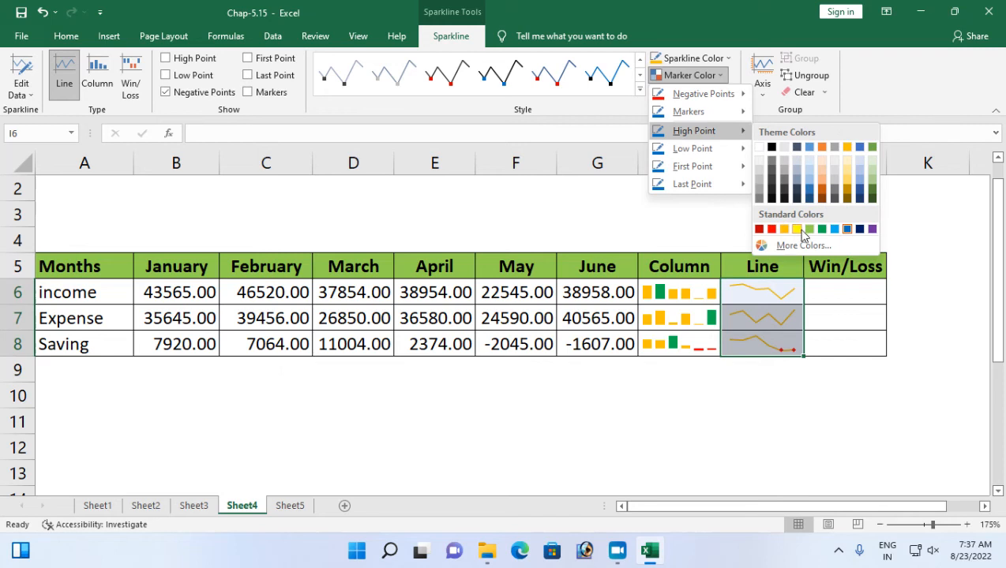
click(834, 229)
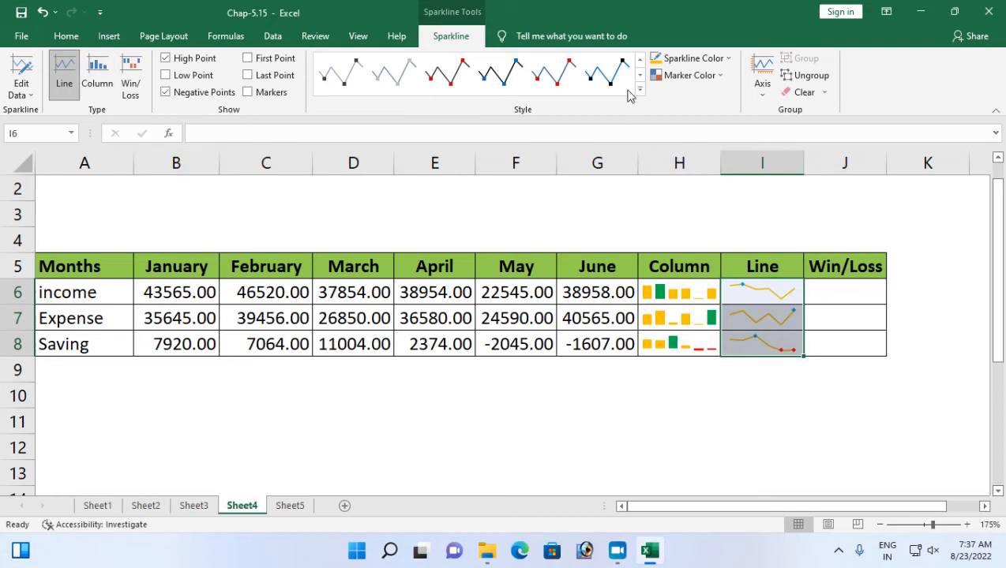
drag(764, 341, 765, 305)
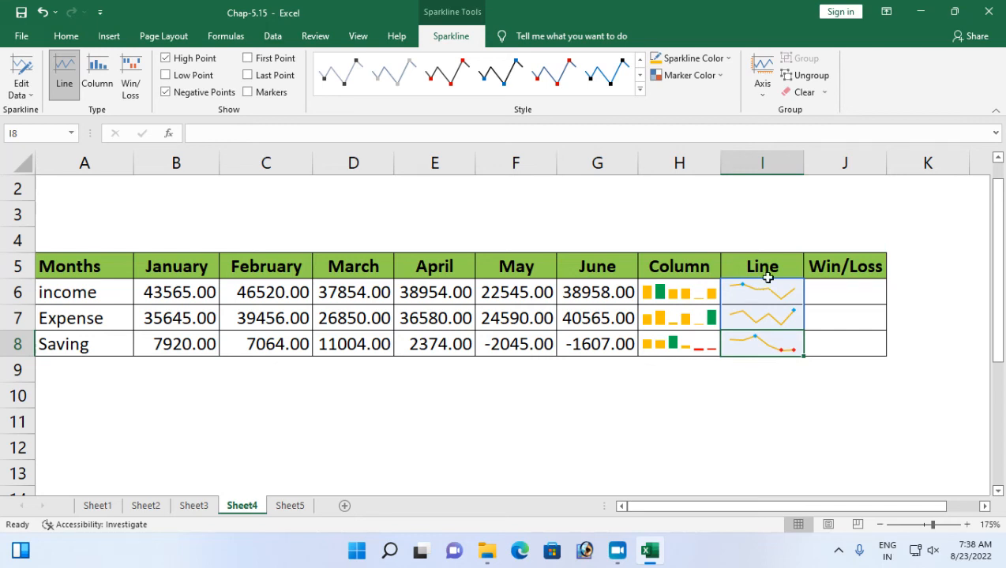
click(835, 289)
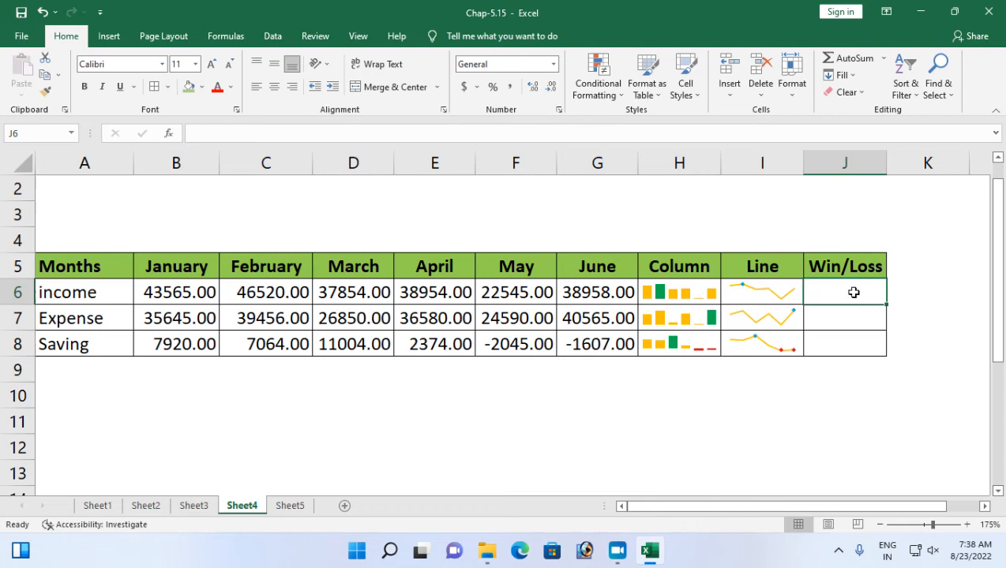
drag(853, 293, 851, 347)
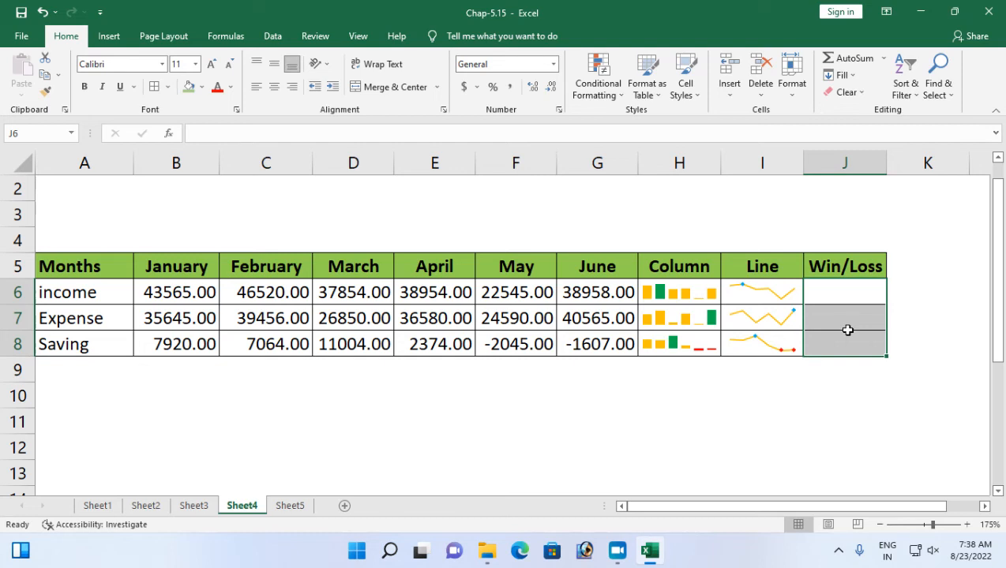
click(838, 287)
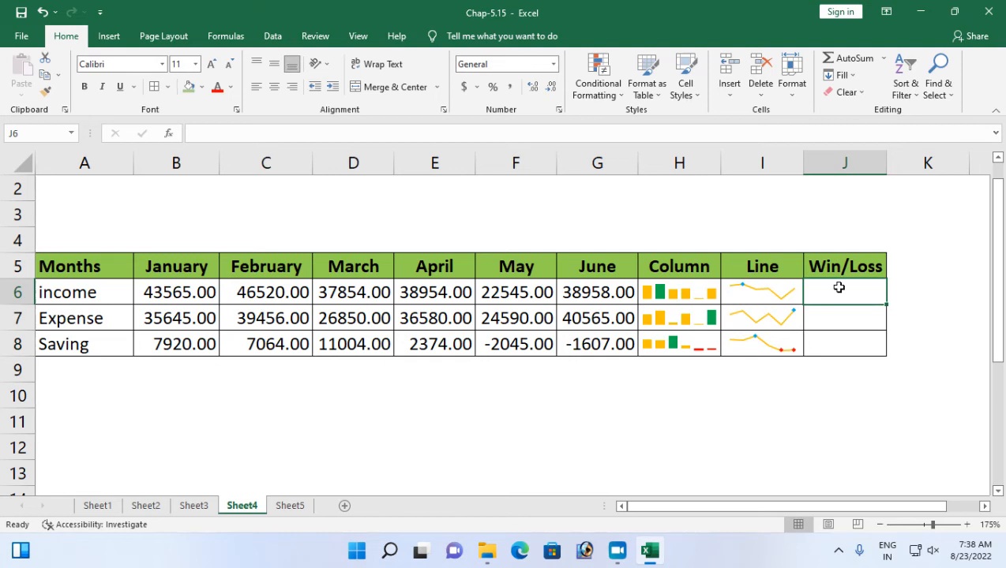
text(=)
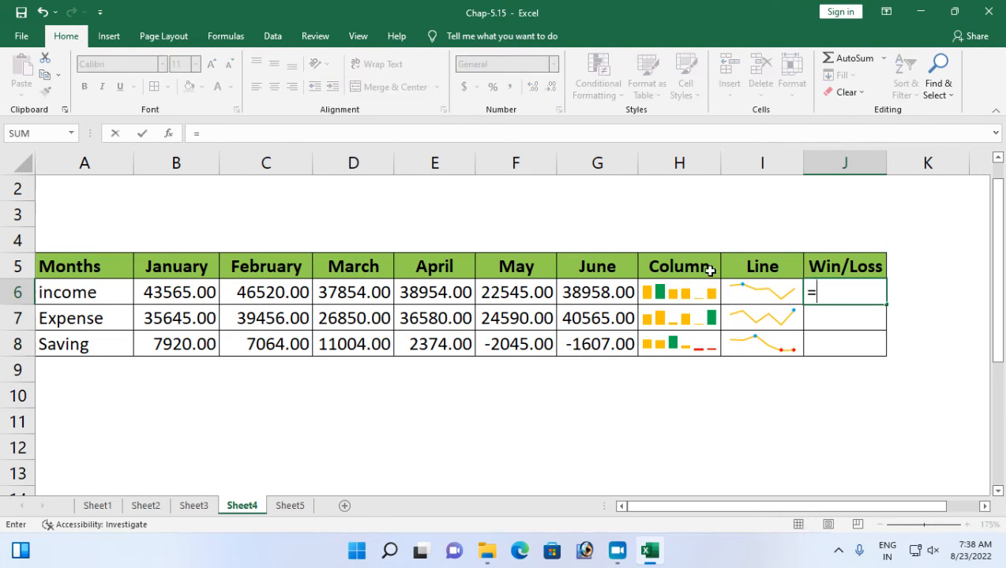
key(BackSpace)
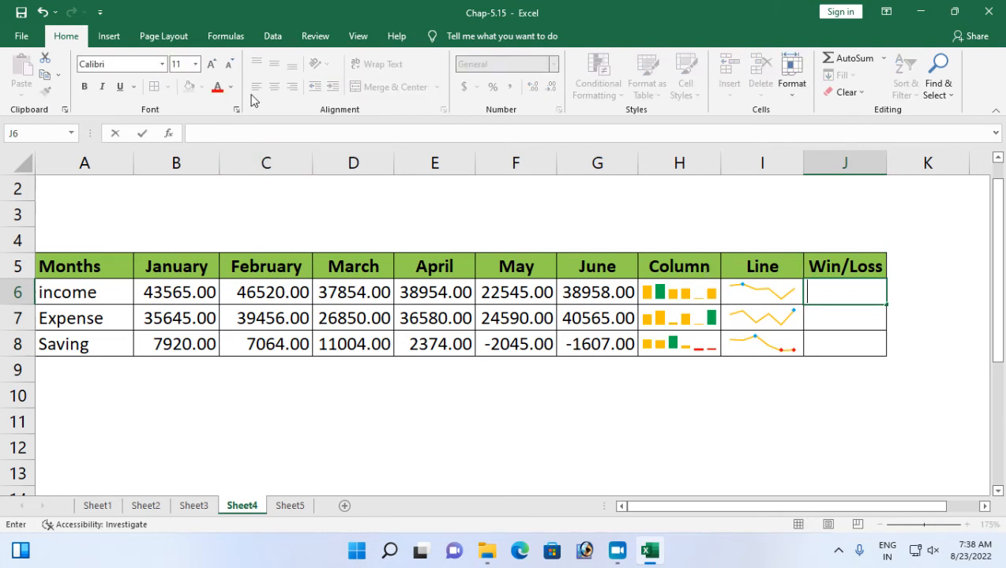
Insert a Win/Loss sparkline in J6 from the income data range B6:G6 and fill it down through J8.
click(123, 40)
click(784, 388)
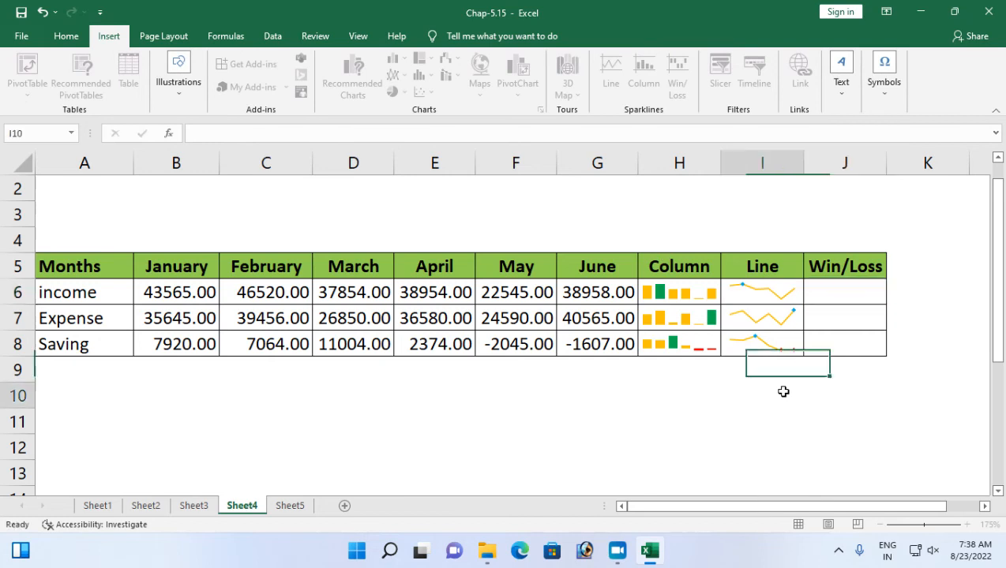
click(864, 283)
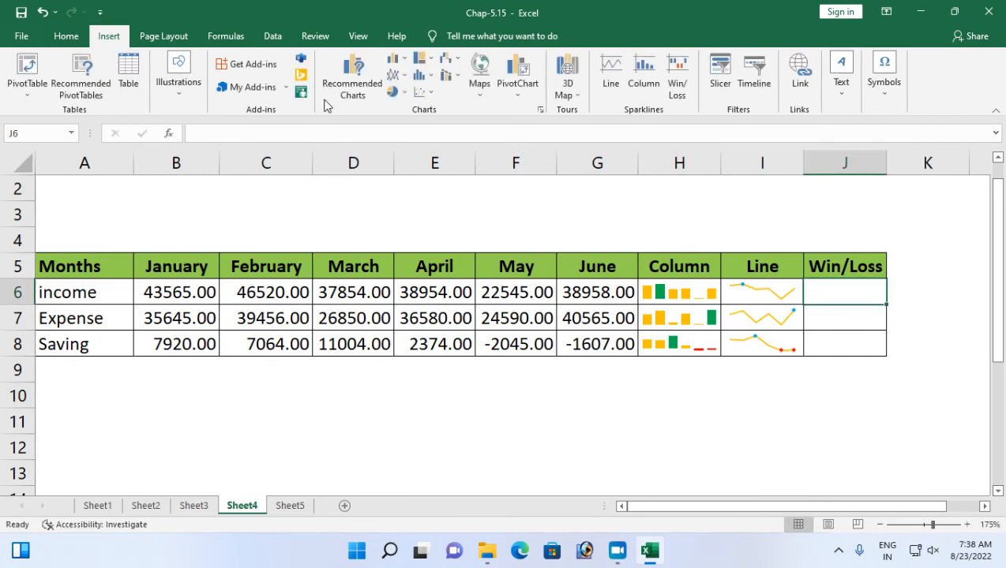
click(675, 87)
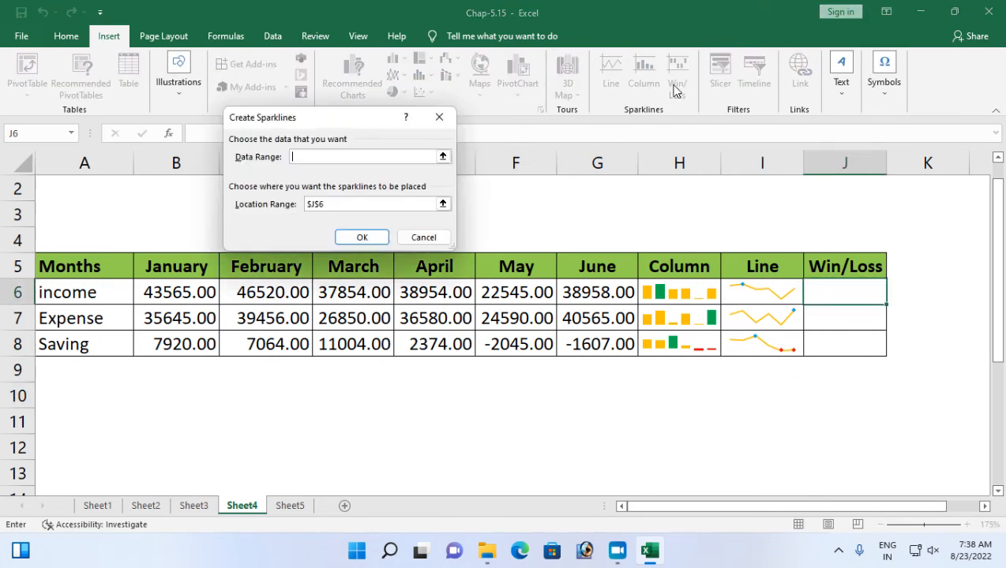
drag(130, 295, 622, 290)
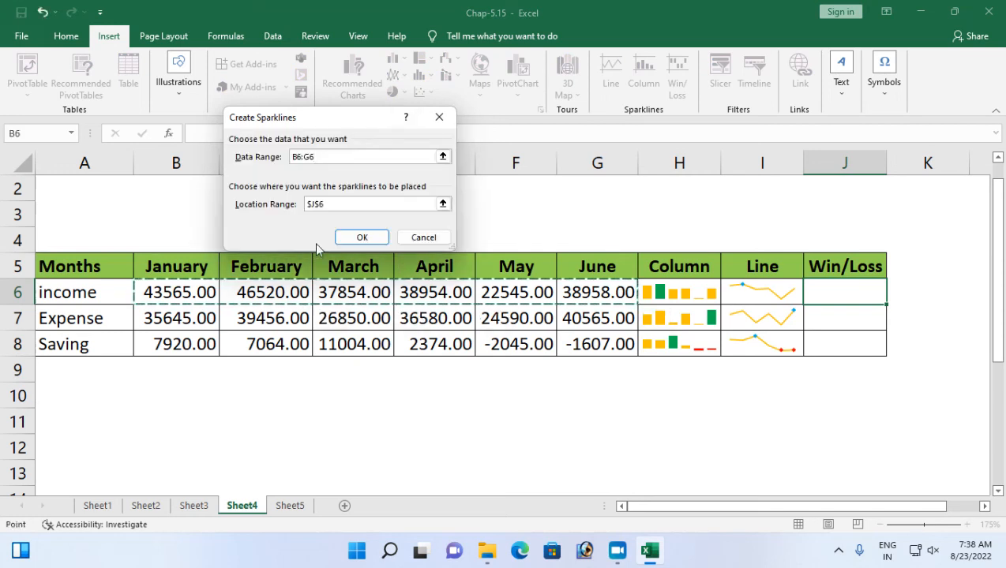
click(842, 292)
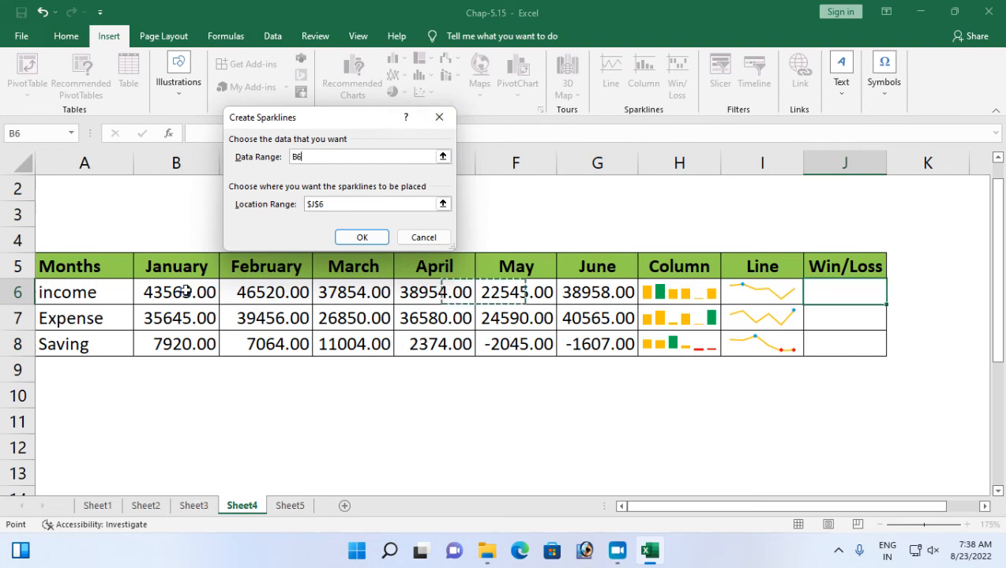
drag(186, 292, 572, 291)
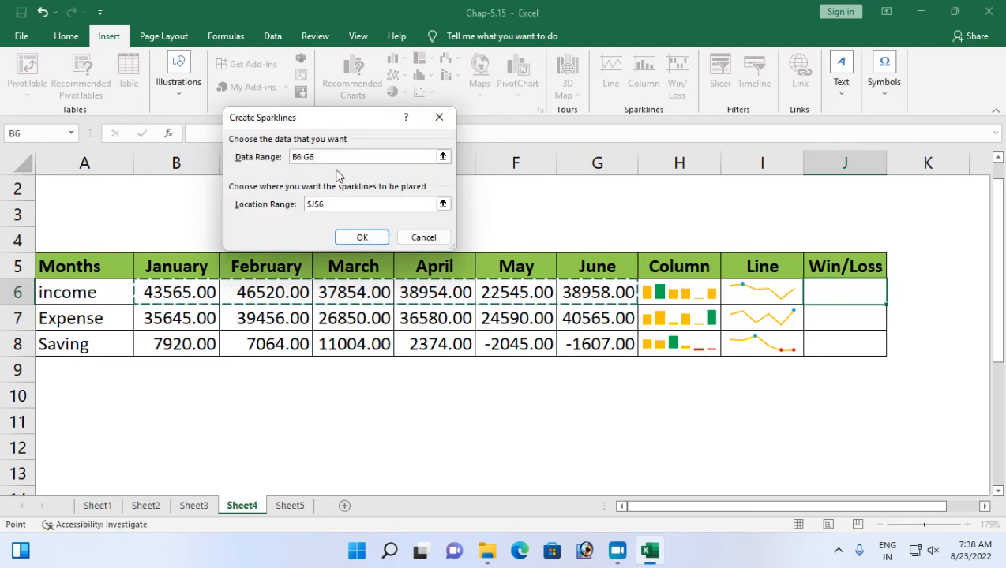
click(335, 205)
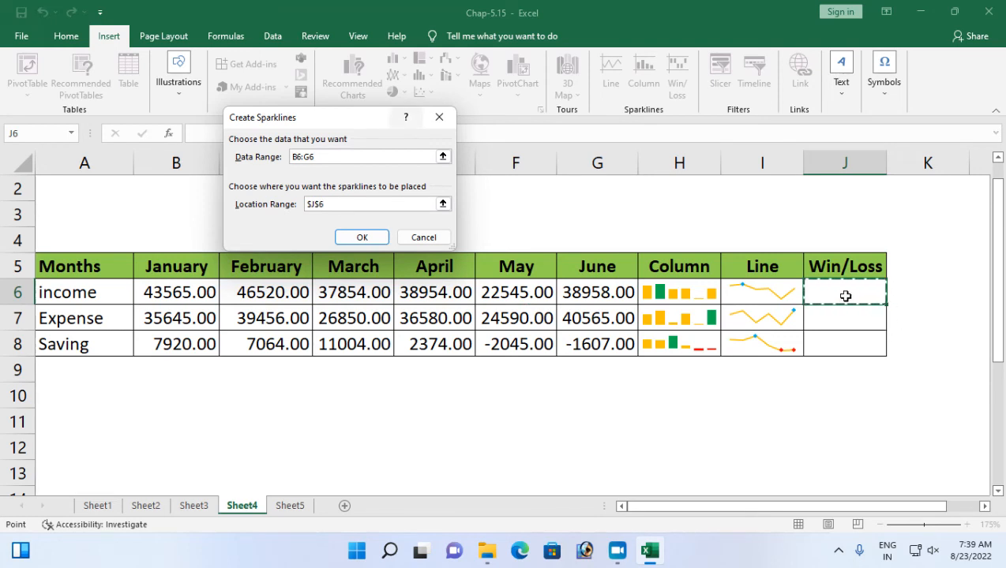
click(359, 240)
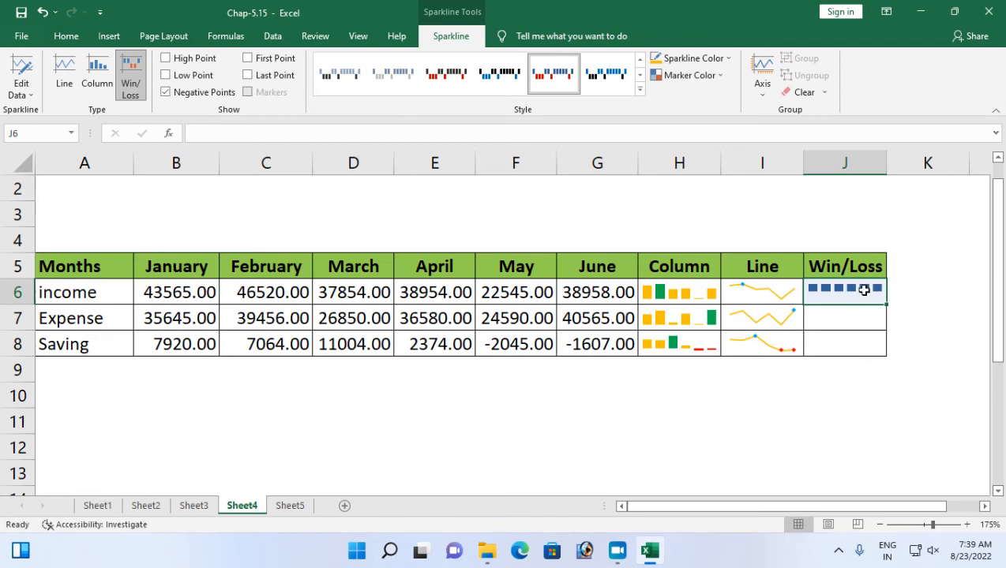
drag(886, 304, 886, 353)
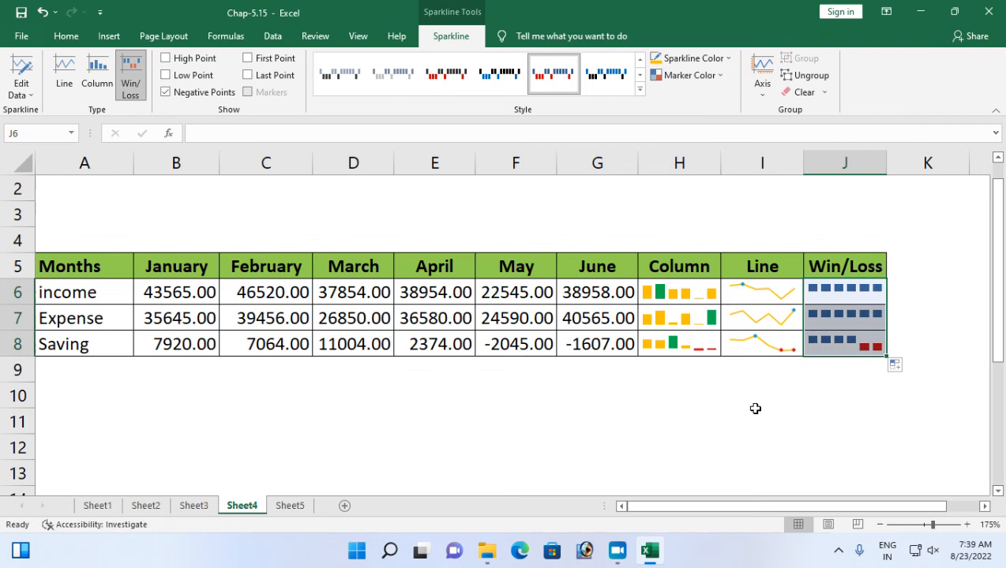
Change the sparkline color of the Win/Loss sparklines in J6:J8 to standard green.
click(847, 345)
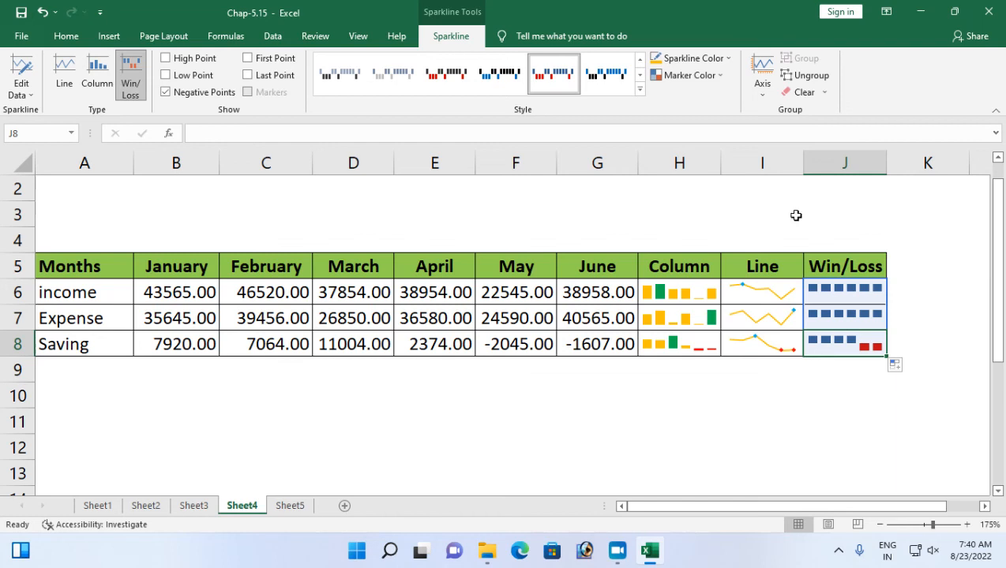
click(713, 60)
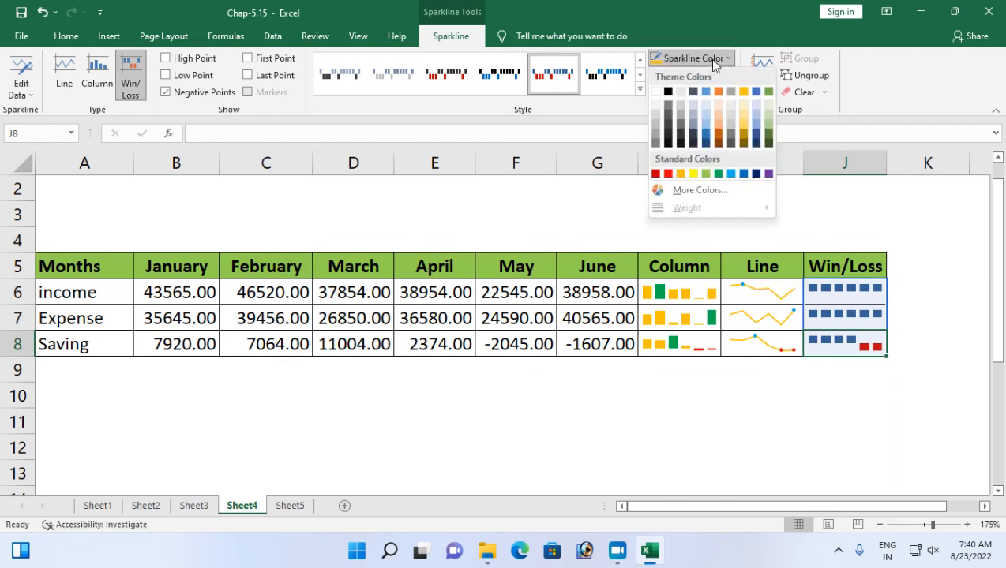
click(718, 173)
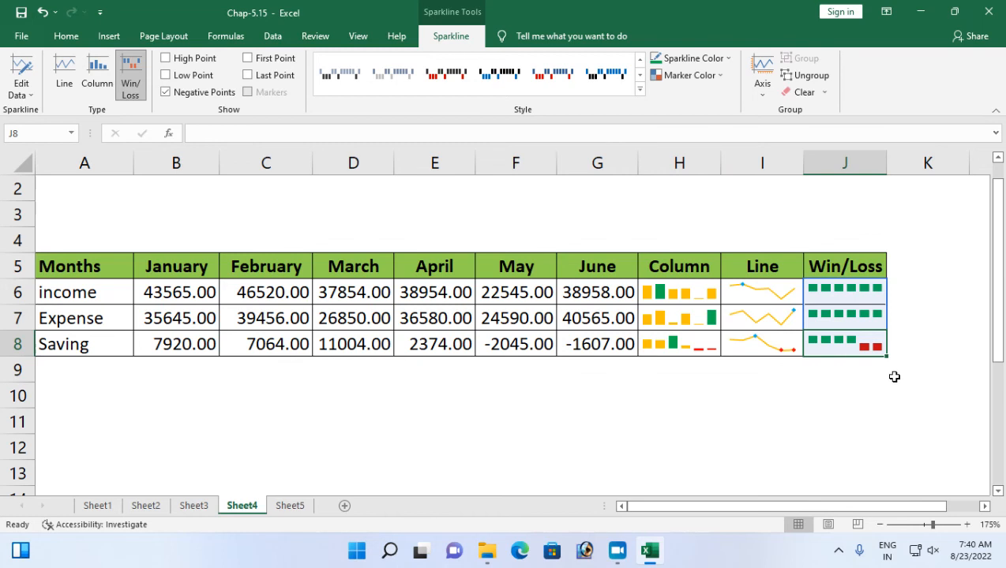
Try the Win/Loss sparklines without negative-point highlighting, restore it, and try high-point highlighting on and off.
click(167, 92)
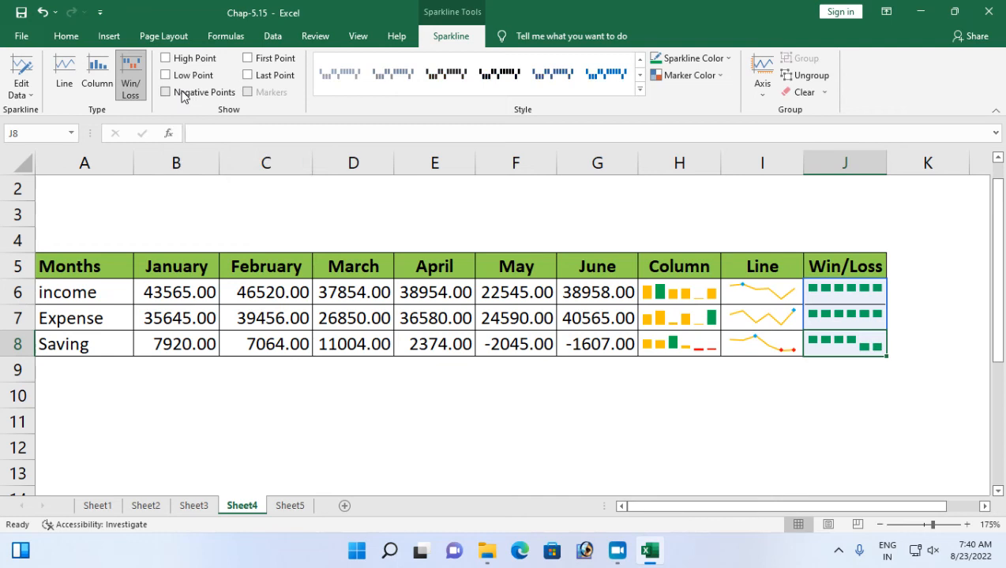
click(181, 94)
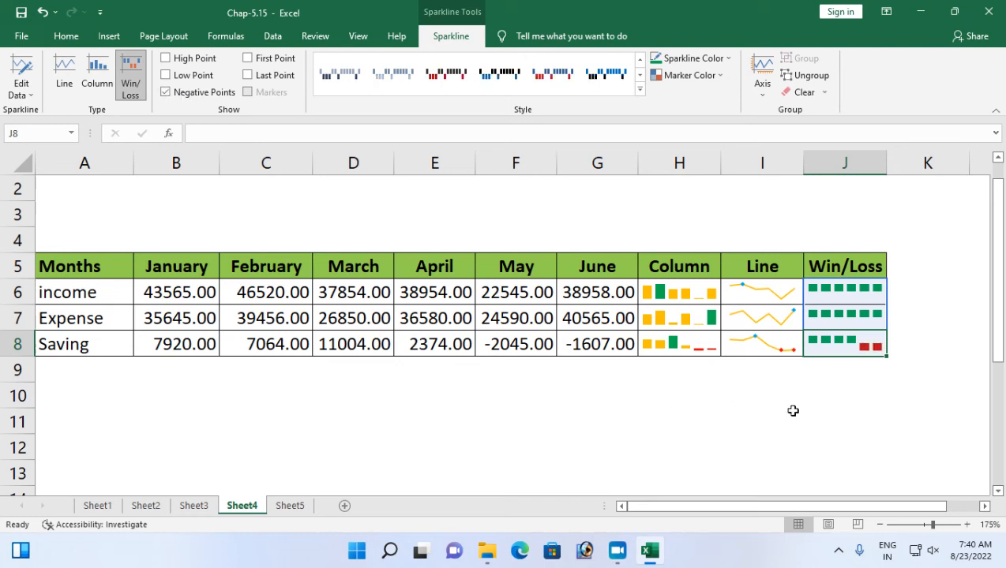
click(165, 59)
click(165, 58)
Clear the existing Line sparklines from the Report cells G17:G21 of the student marks table.
scroll(196, 281, up, 1)
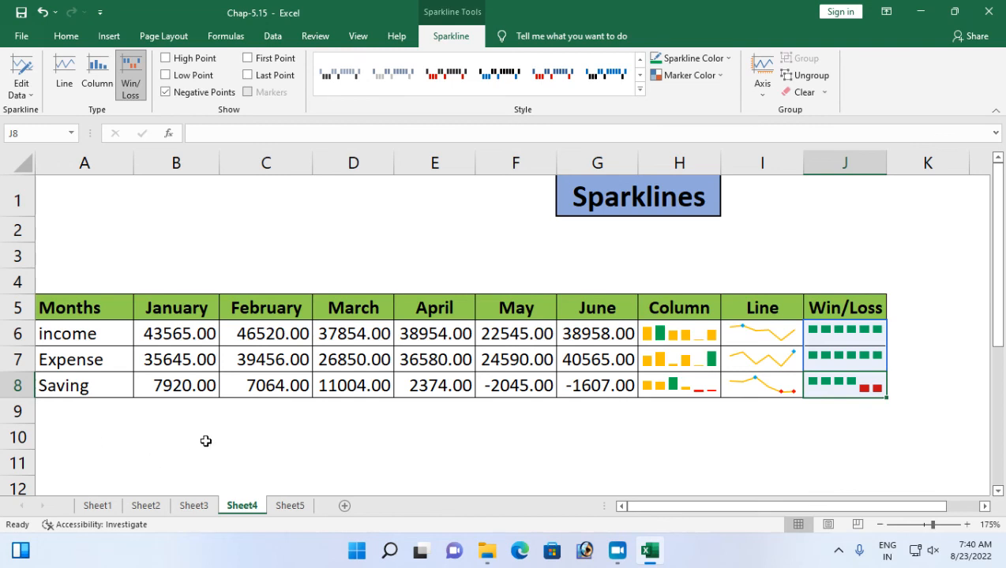
scroll(266, 409, down, 3)
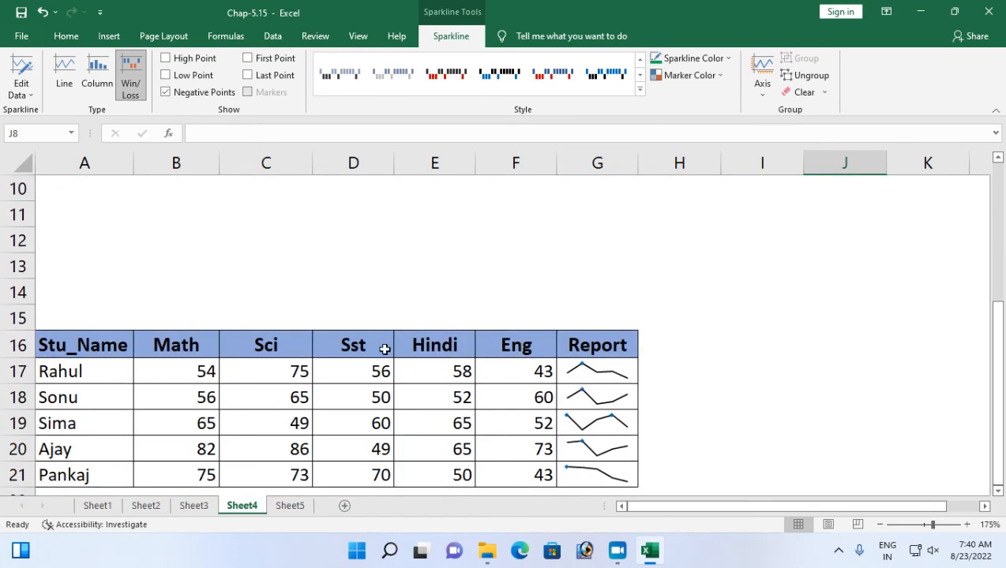
scroll(383, 347, down, 1)
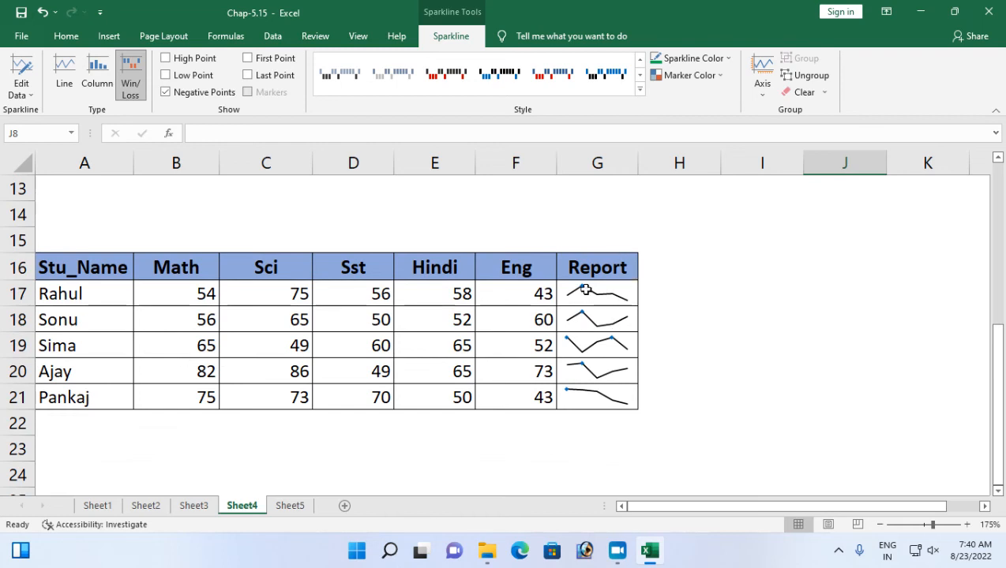
drag(595, 292, 596, 407)
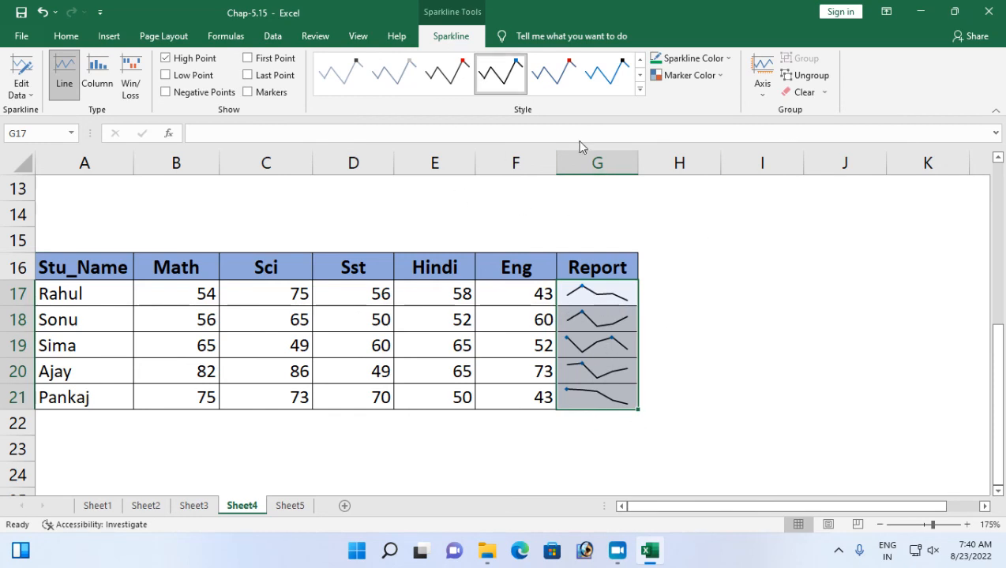
click(803, 92)
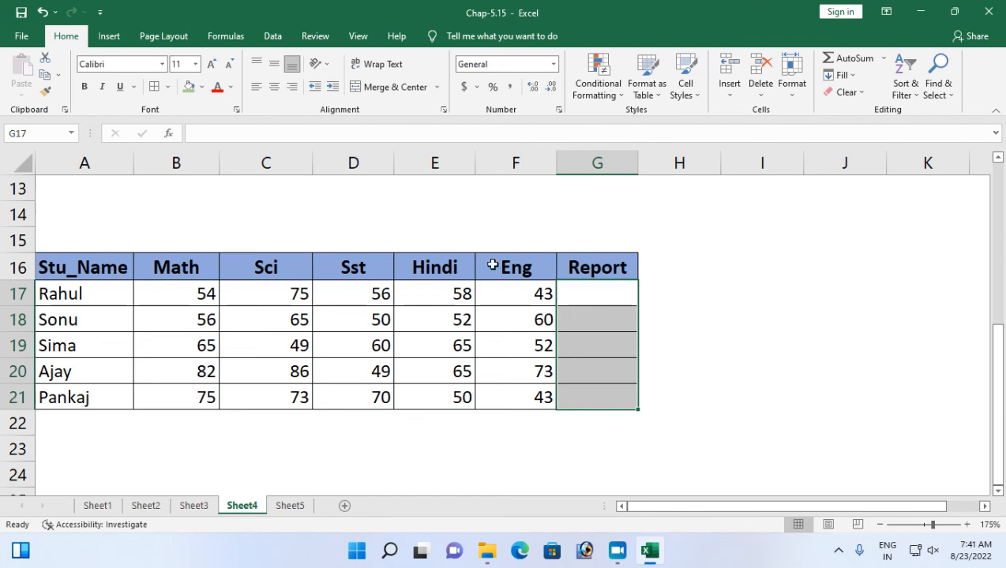
Insert a Column sparkline in G17 from the marks range B17:F17 and fill it down through G21.
click(600, 296)
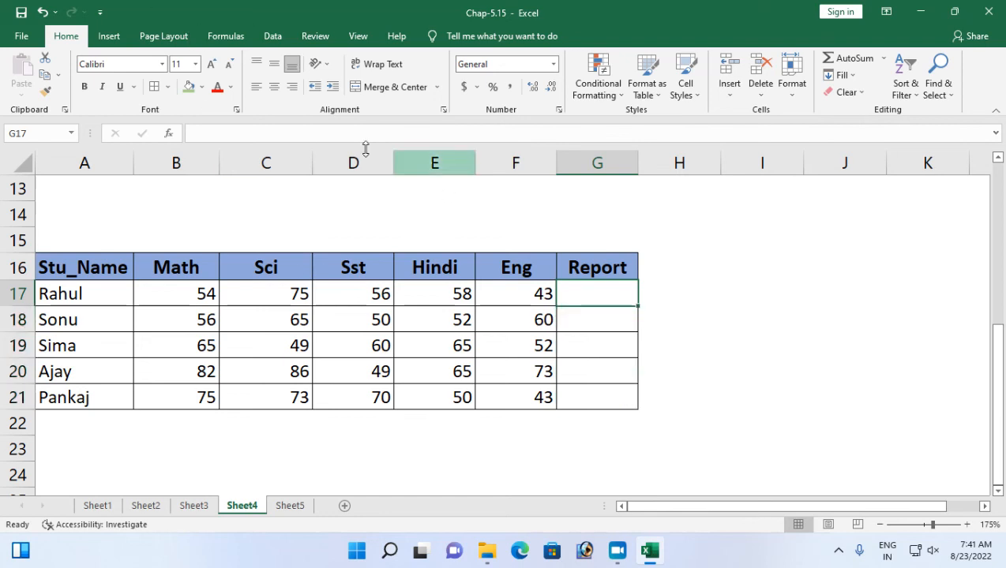
click(109, 36)
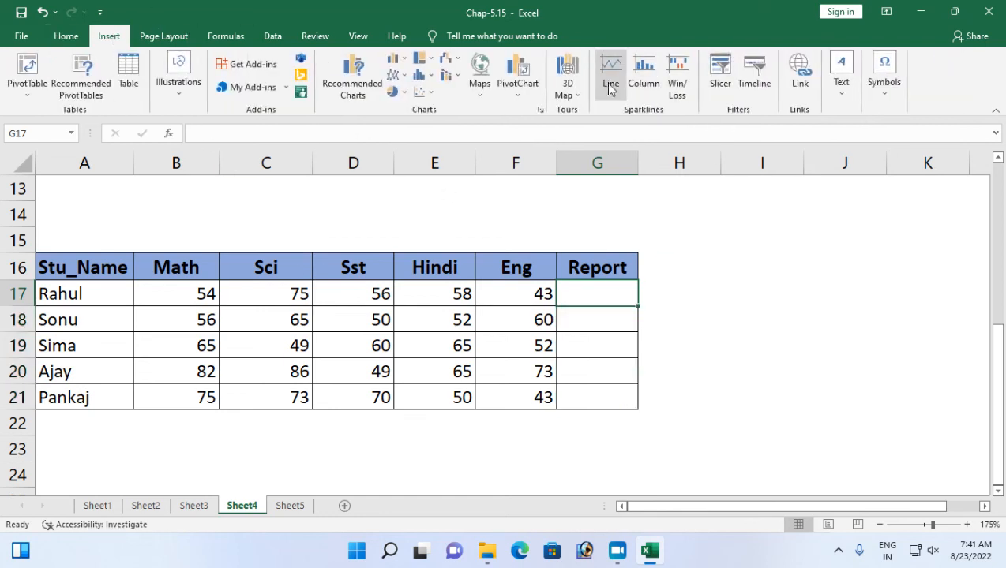
click(642, 76)
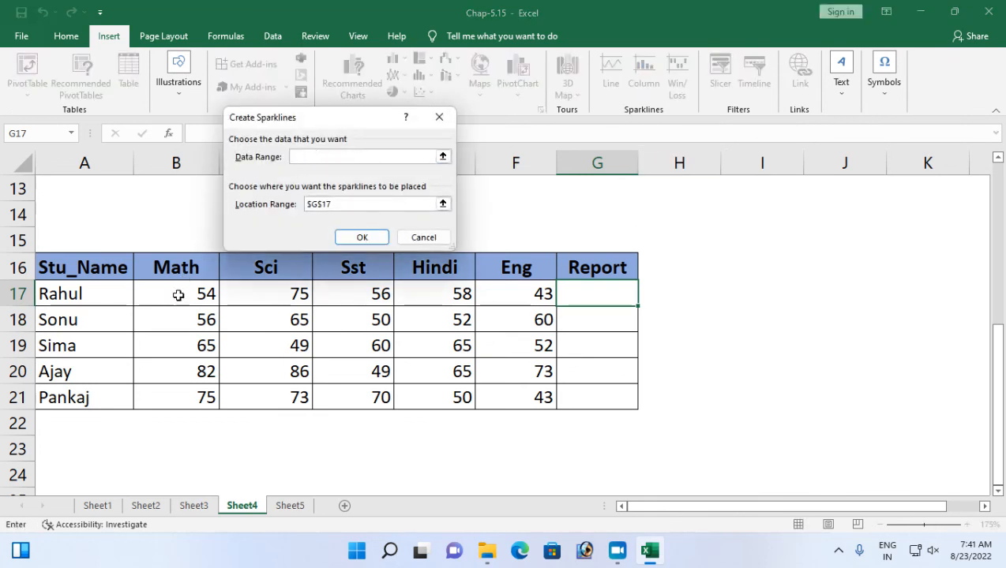
drag(170, 299, 495, 299)
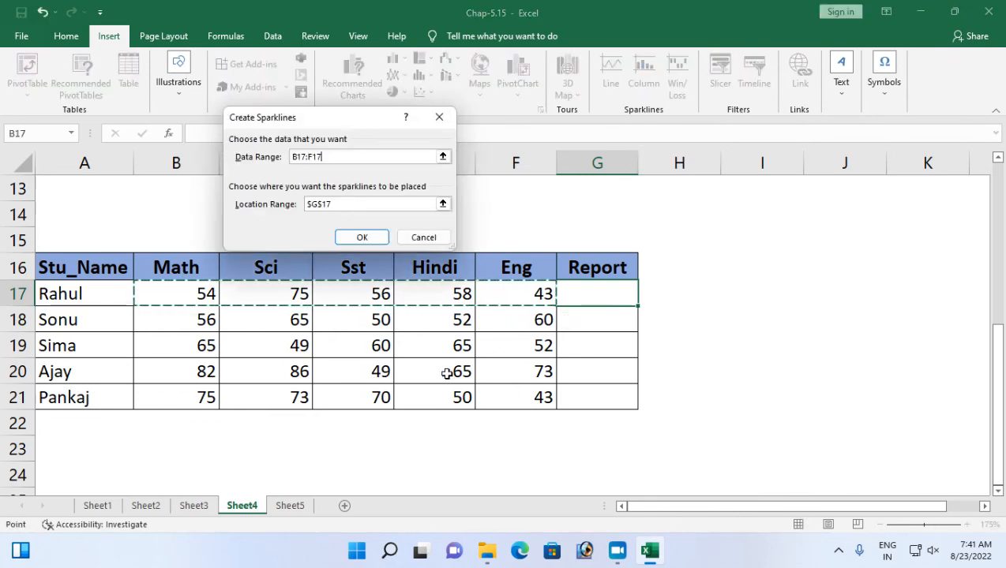
click(372, 236)
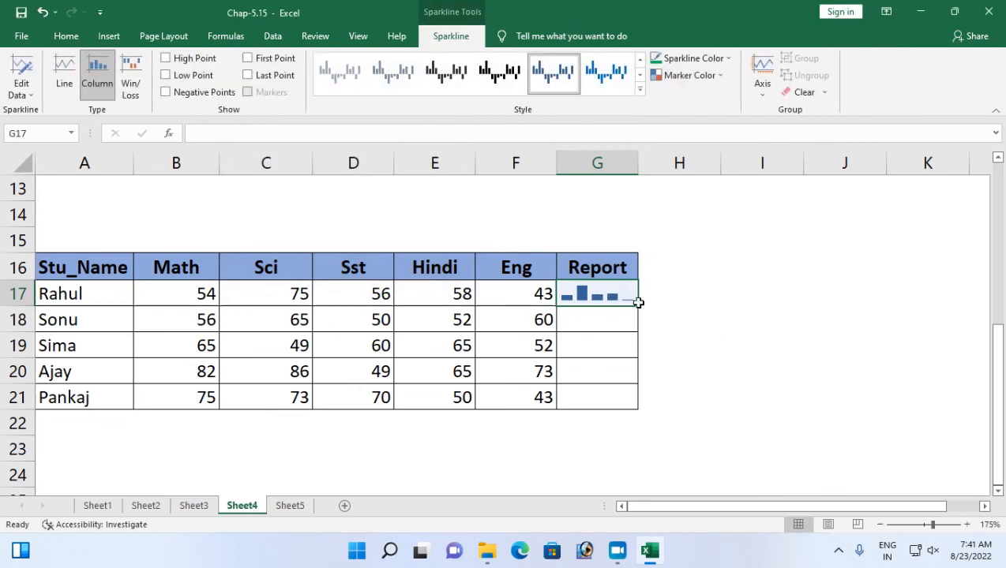
drag(638, 307, 638, 411)
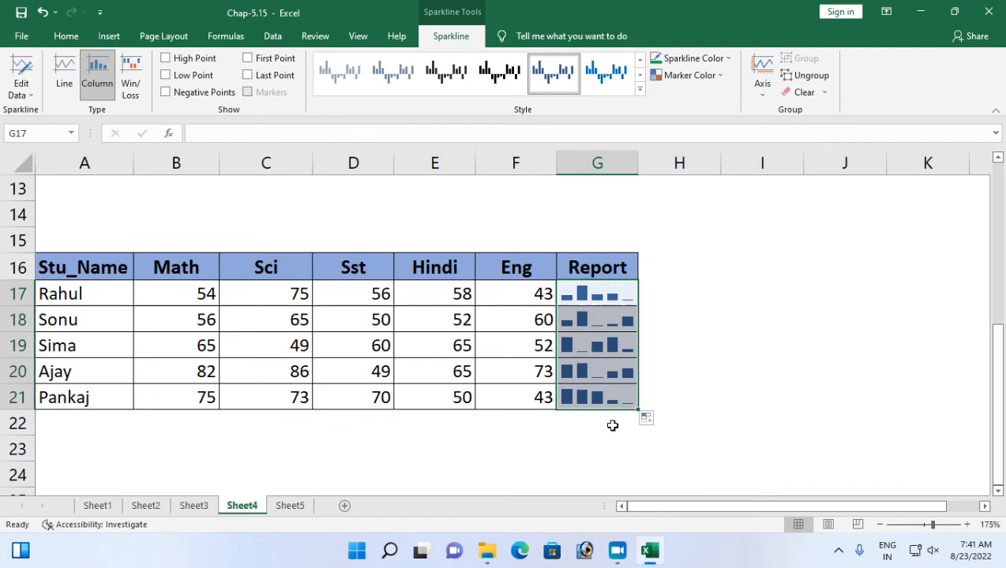
Highlight the high points of the Report sparklines in G17:G21 and set their marker color to standard green.
click(166, 60)
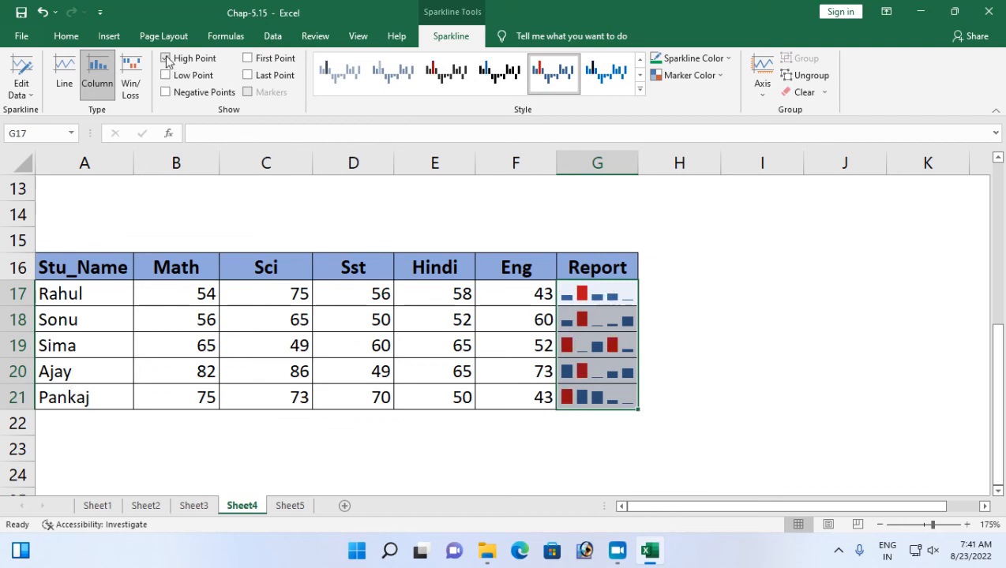
click(714, 76)
mouse_move(739, 131)
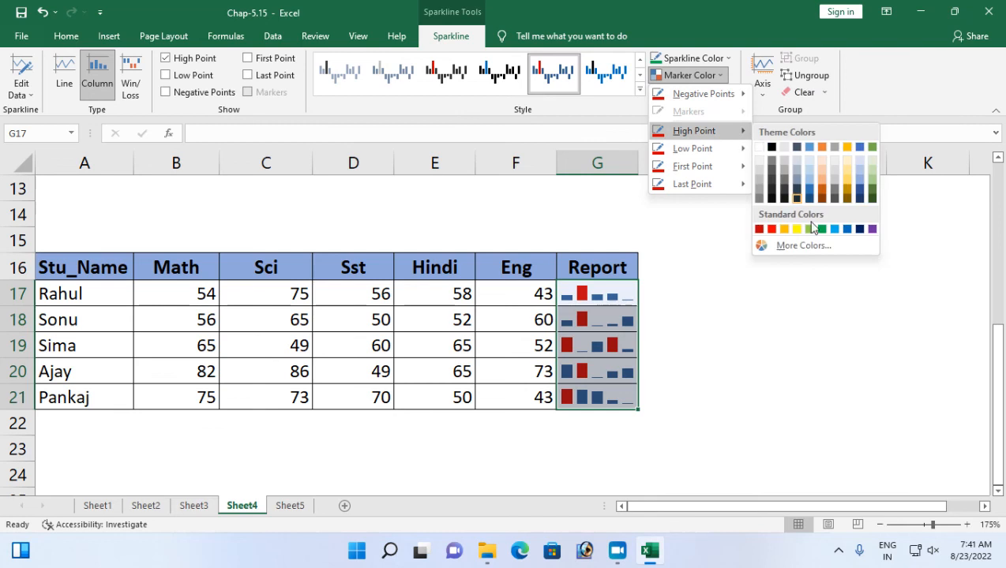
click(817, 230)
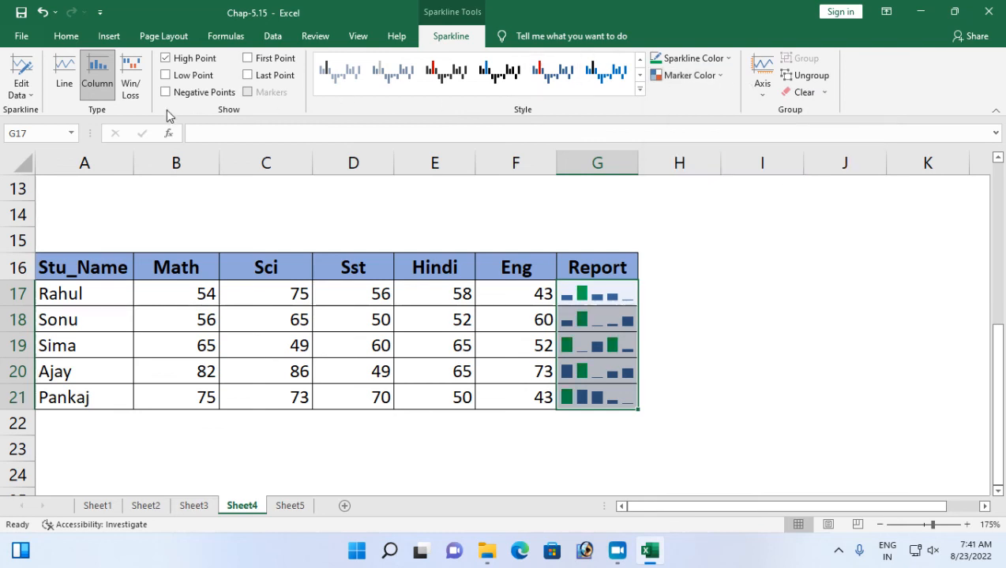
Turn on low-point highlighting for the Report sparklines and change their sparkline color to theme gold.
click(167, 76)
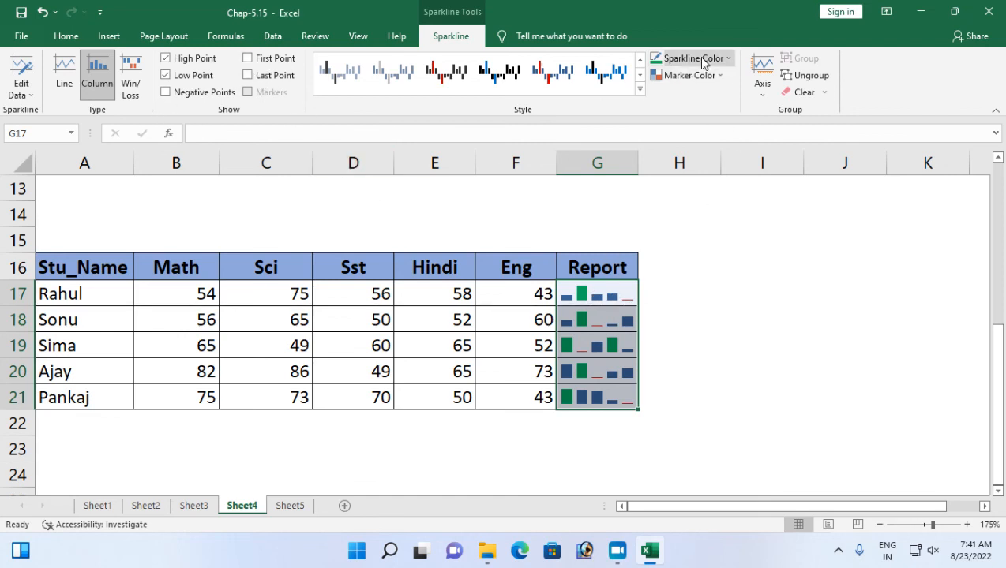
click(722, 79)
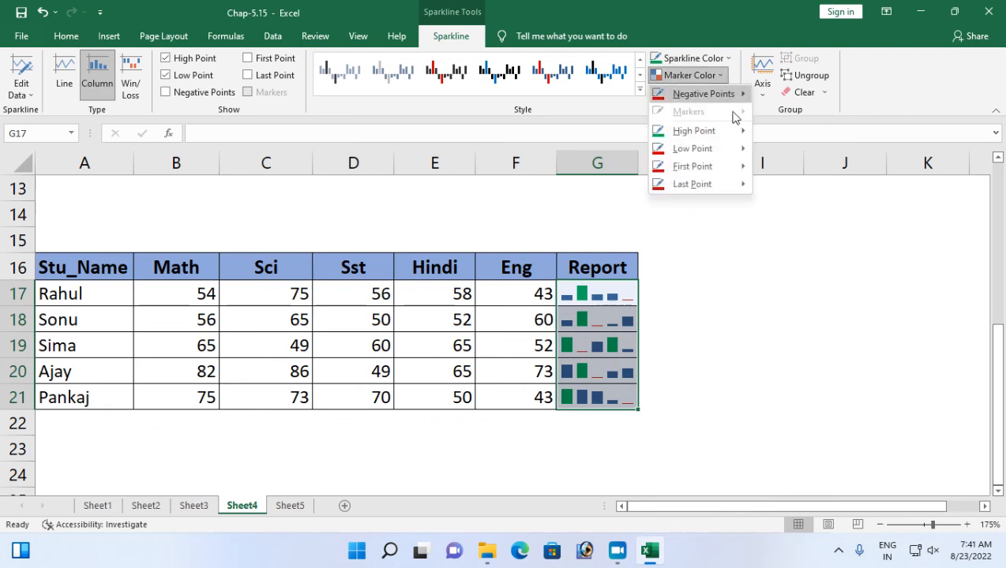
mouse_move(711, 170)
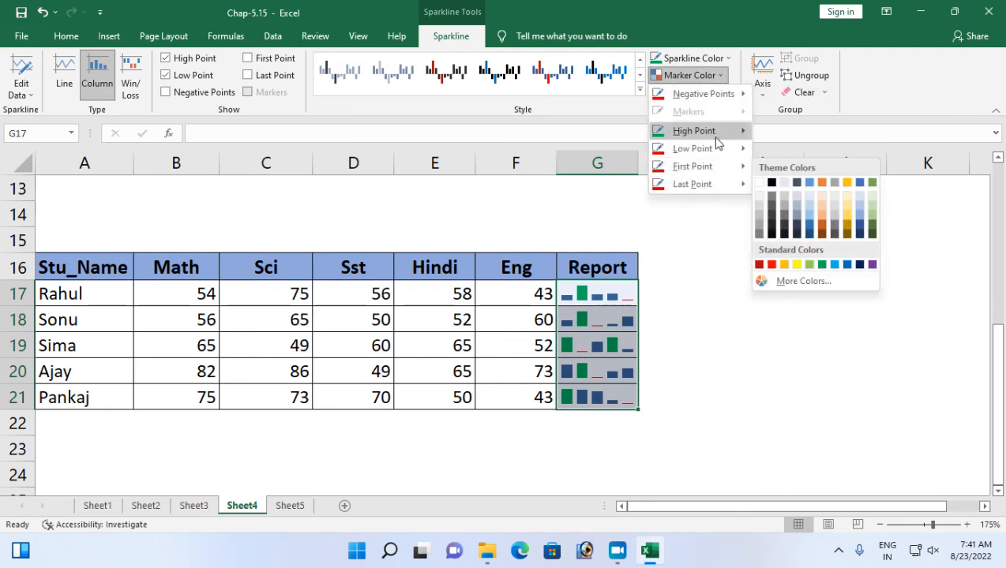
click(713, 59)
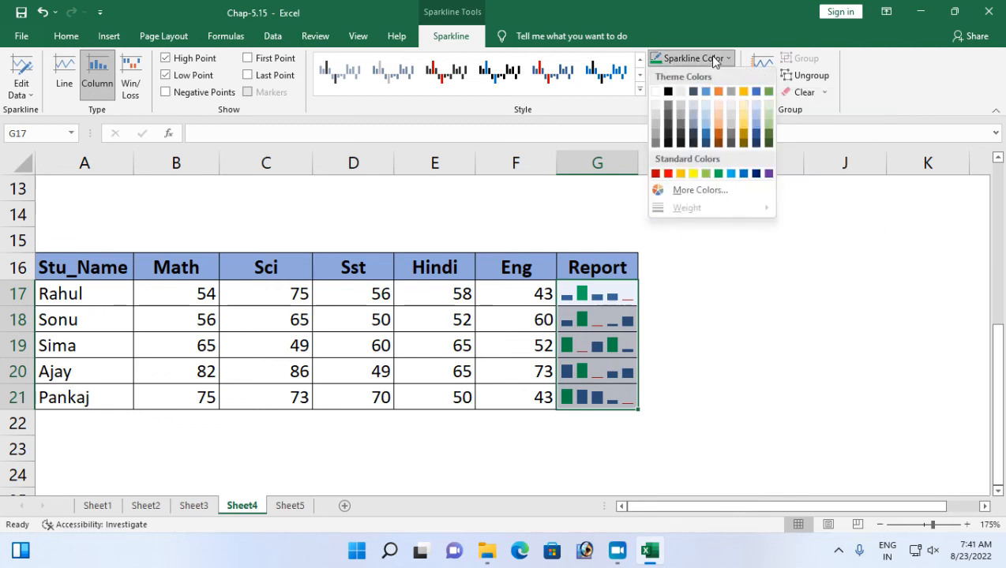
click(743, 92)
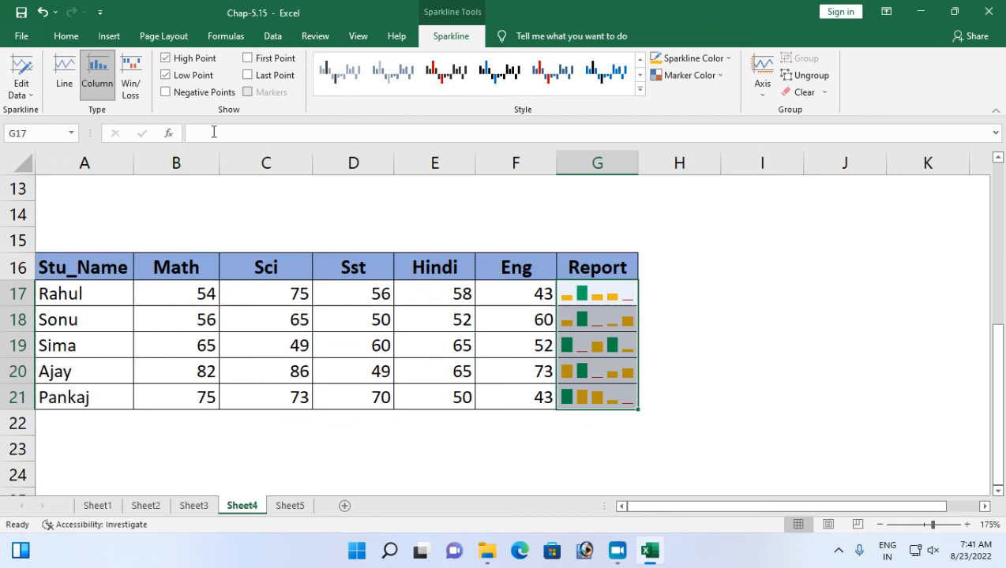
Try first-point and last-point highlighting on the Report sparklines and turn both off again.
click(248, 59)
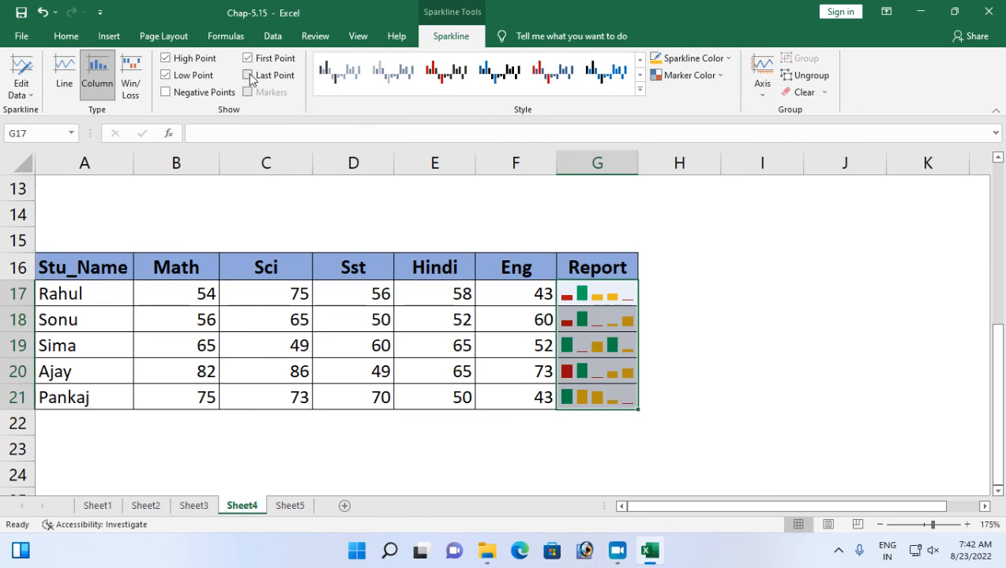
click(248, 75)
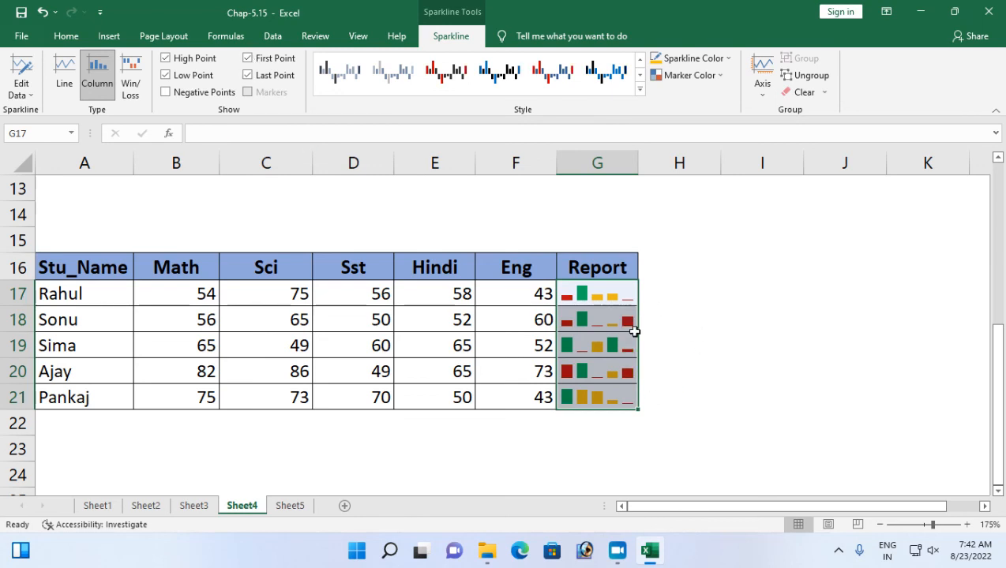
click(248, 75)
click(248, 57)
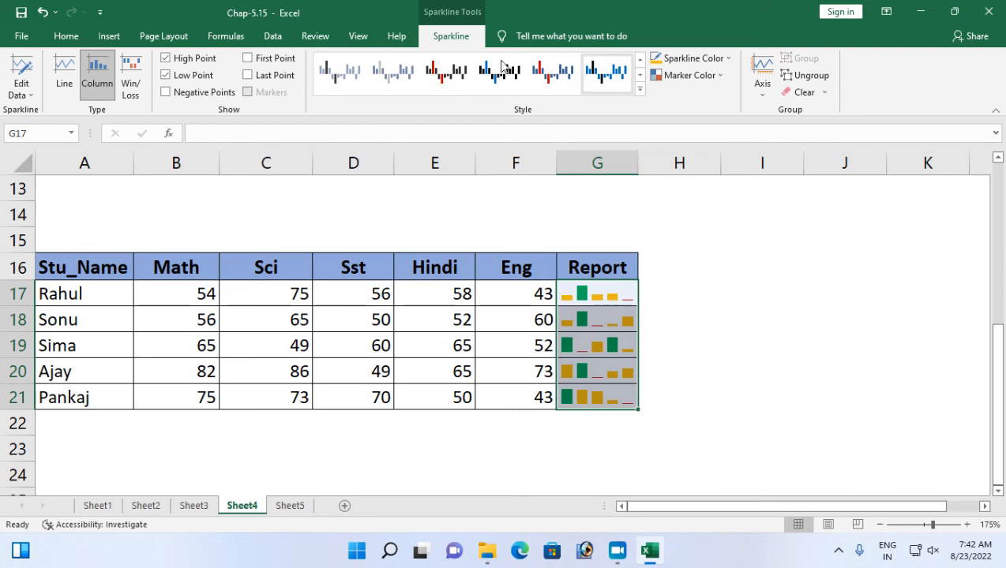
Examine the date range setting of the Date Axis Type option for the Report sparklines and cancel it.
click(762, 96)
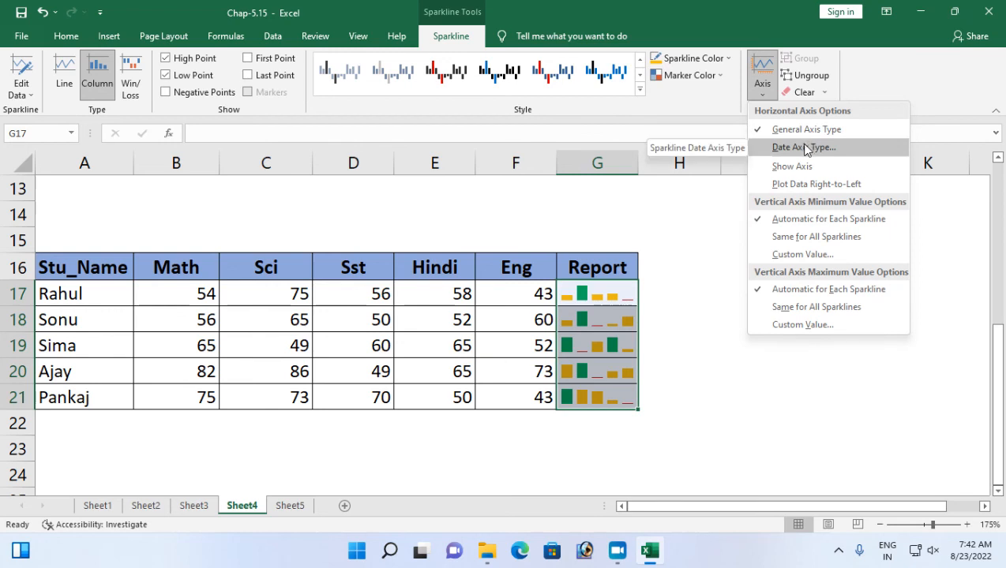
click(804, 147)
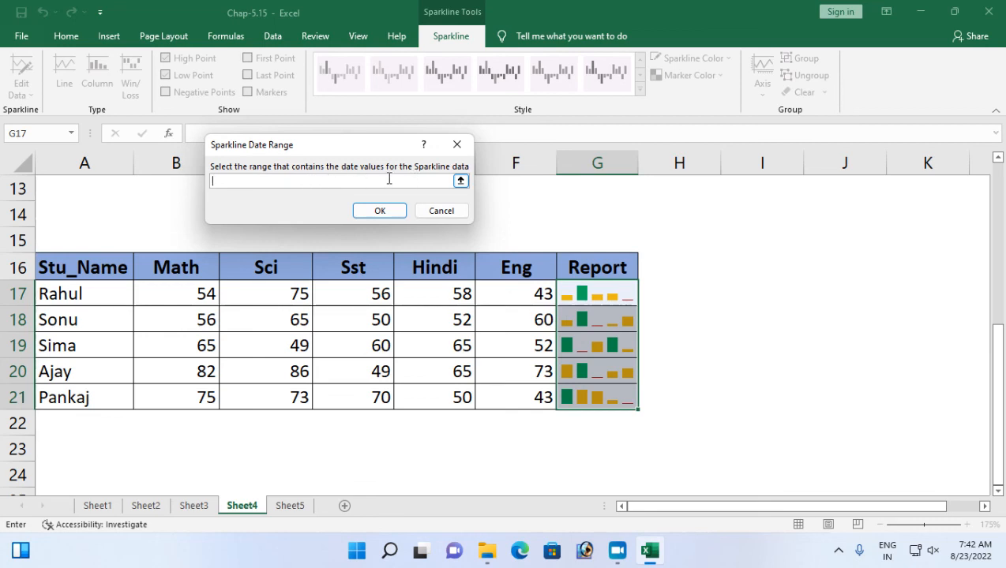
click(438, 214)
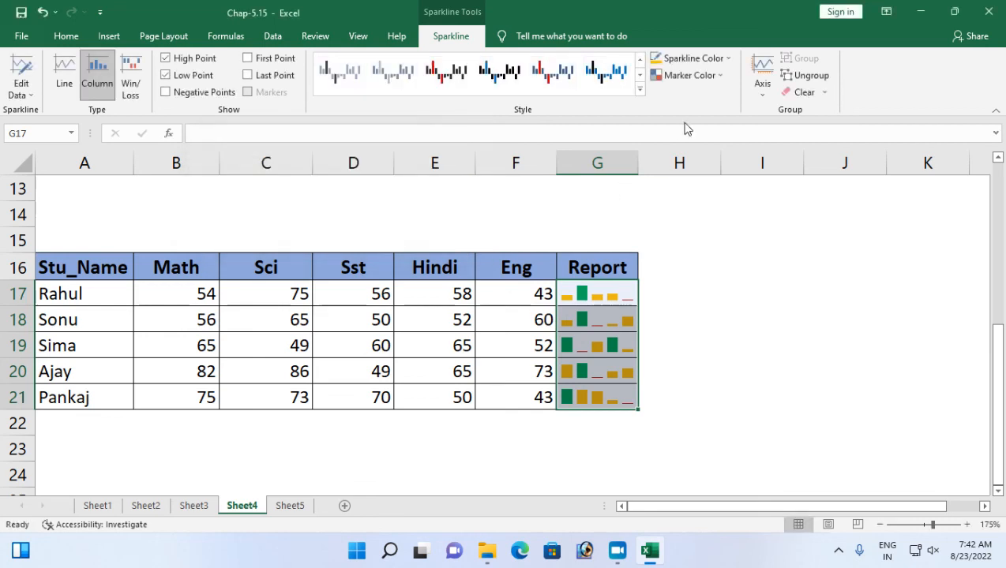
Try the Show Axis option on the Report sparklines and switch it off again.
click(763, 93)
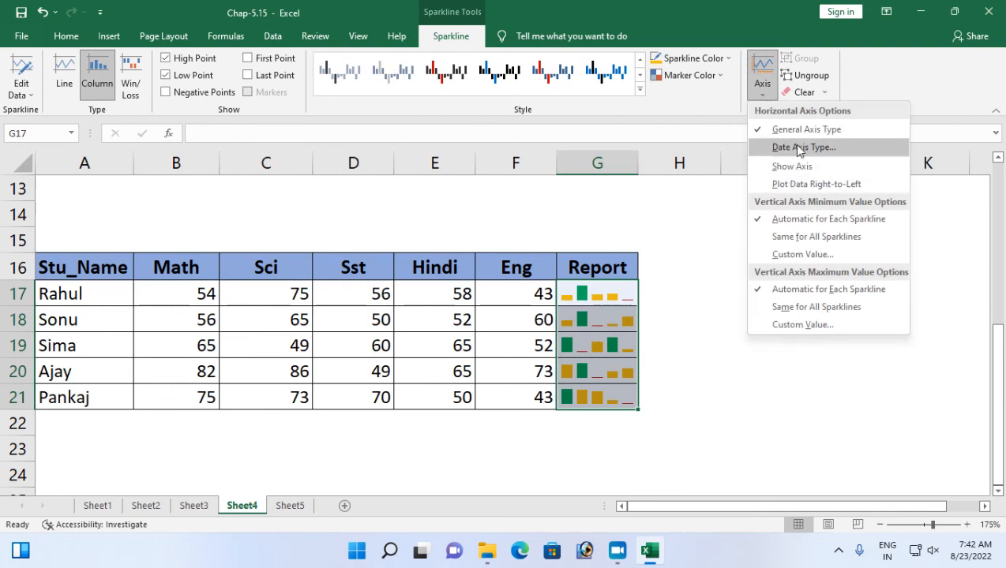
click(792, 166)
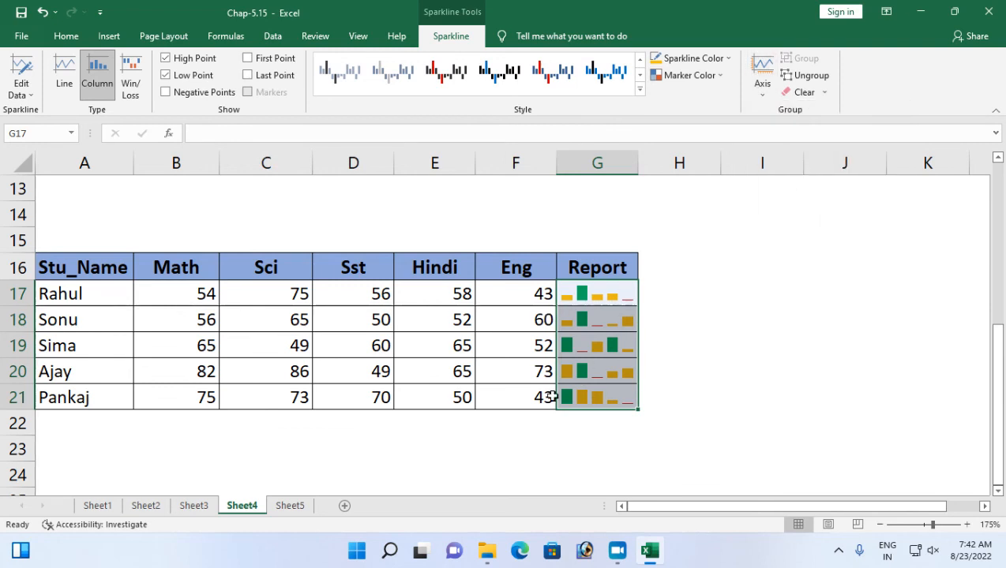
click(762, 87)
click(771, 166)
scroll(588, 364, up, 4)
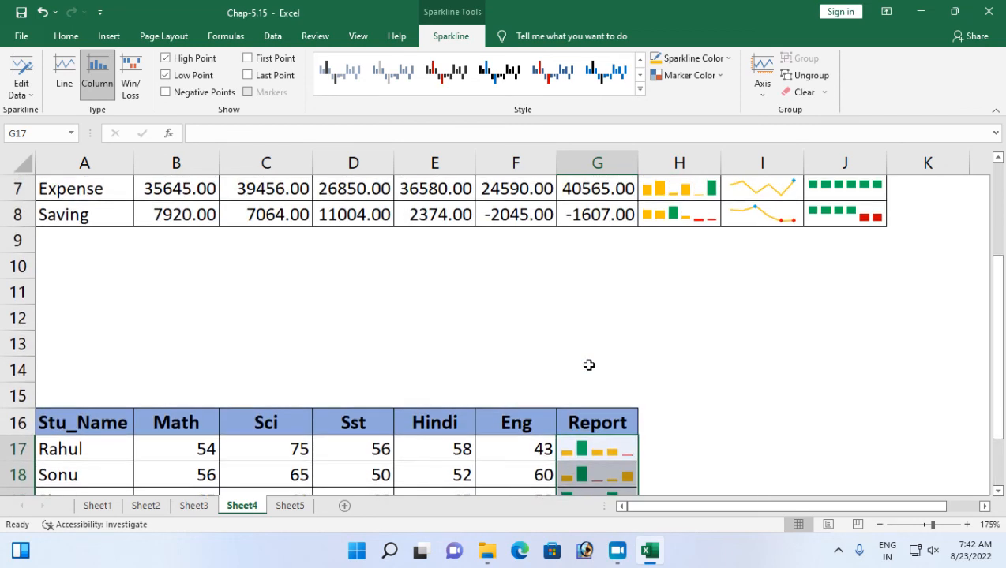